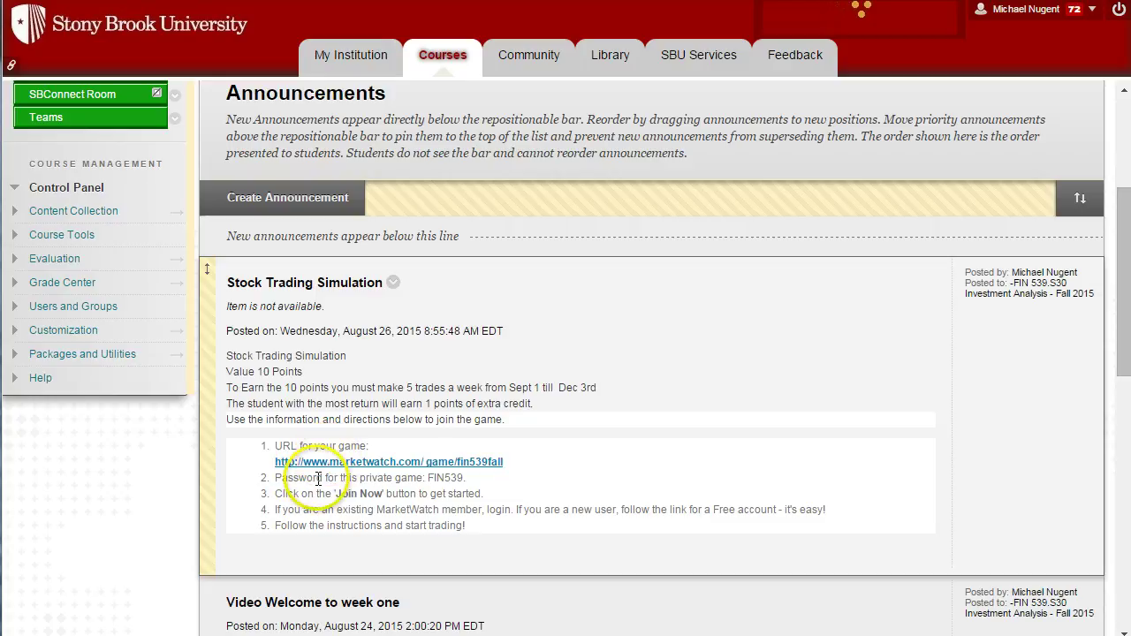
# Open the marketwatch.com/game/fin539fall link in the Stock Trading Simulation announcement.
pyautogui.click(507, 455)
# Enter the game password on the FIN539FALL Welcome page and join the game.
pyautogui.click(576, 468)
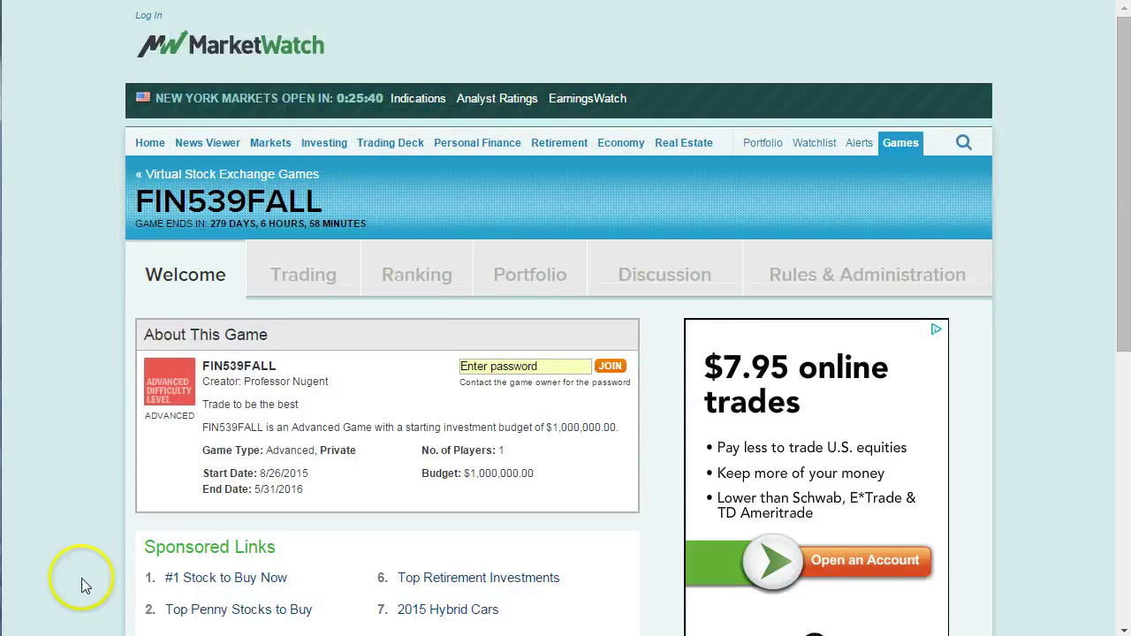
pyautogui.click(477, 365)
pyautogui.write('******')
pyautogui.moveTo(482, 366); pyautogui.dragTo(433, 358)
pyautogui.click(438, 405)
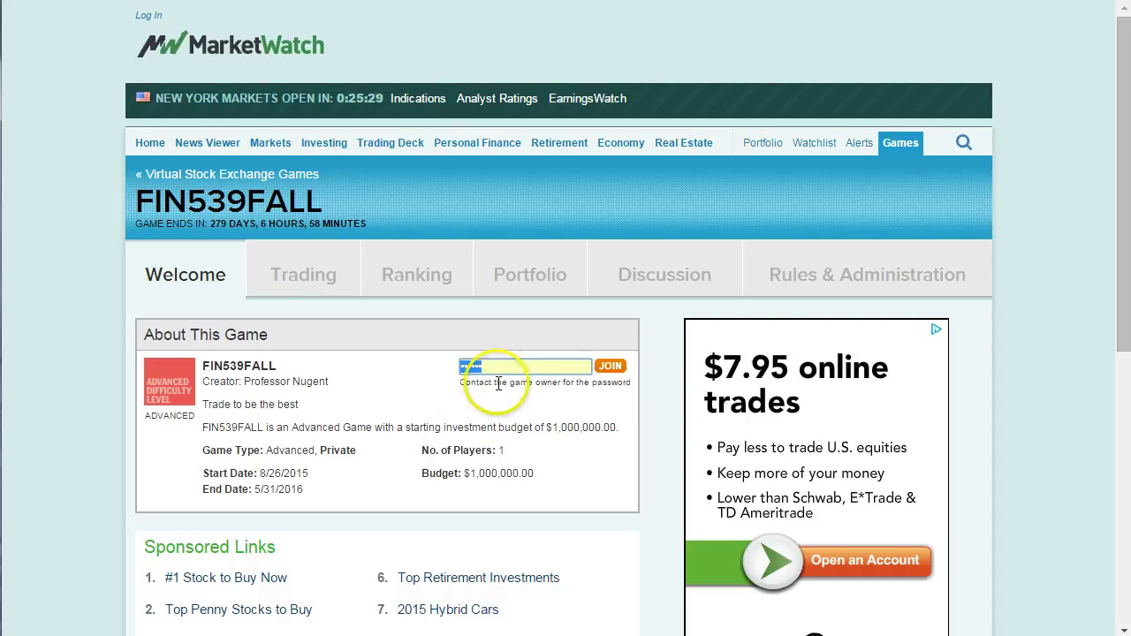
pyautogui.click(616, 370)
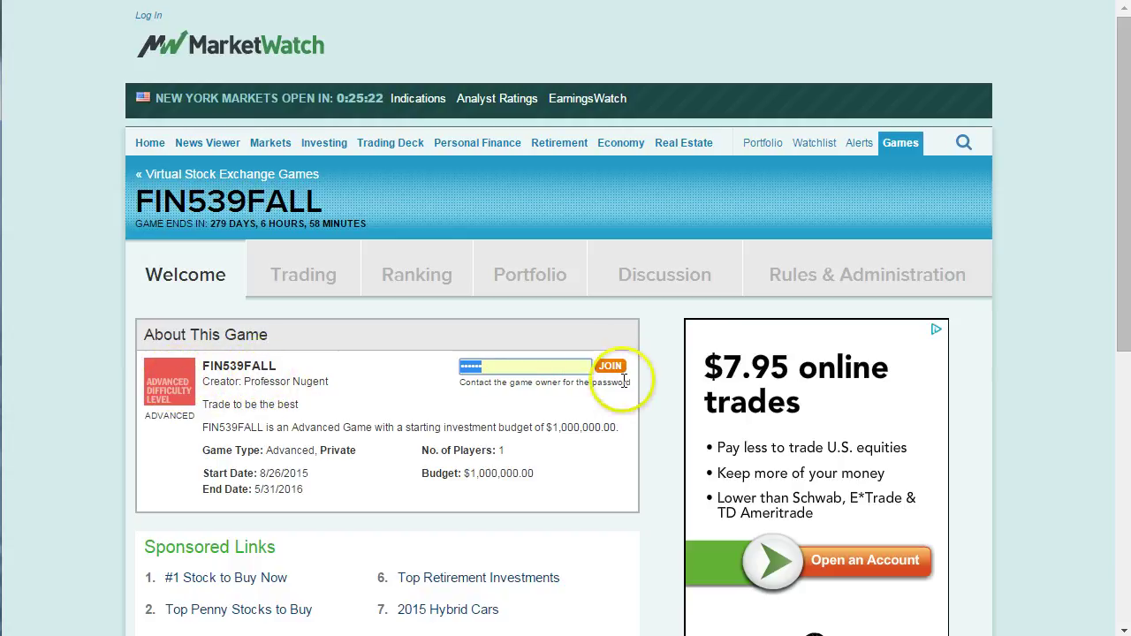
pyautogui.click(611, 366)
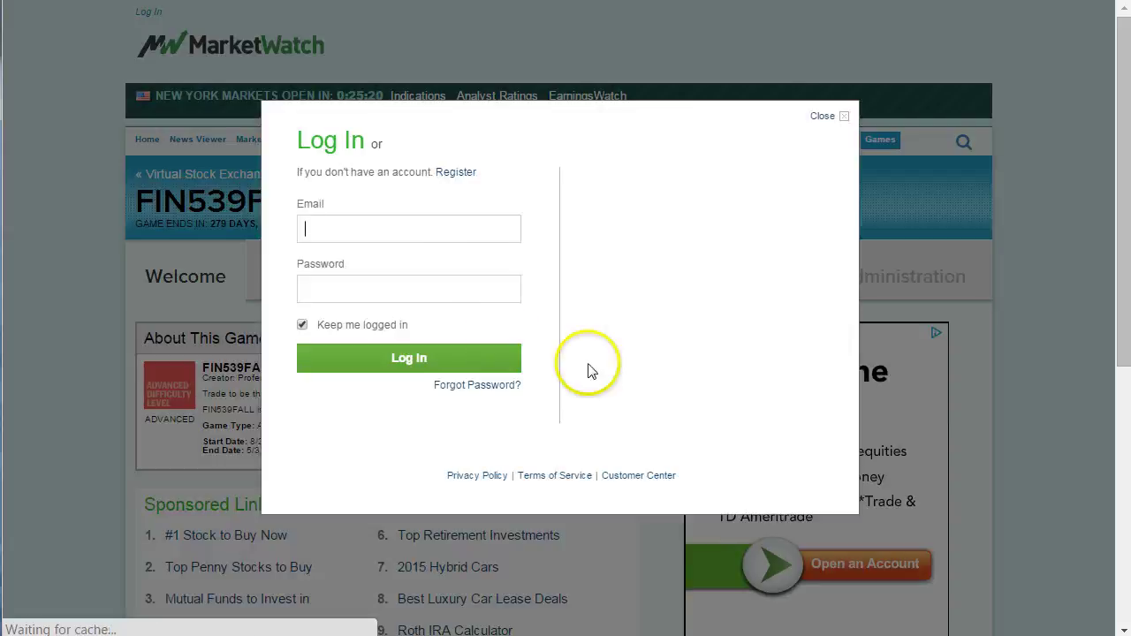
pyautogui.click(397, 251)
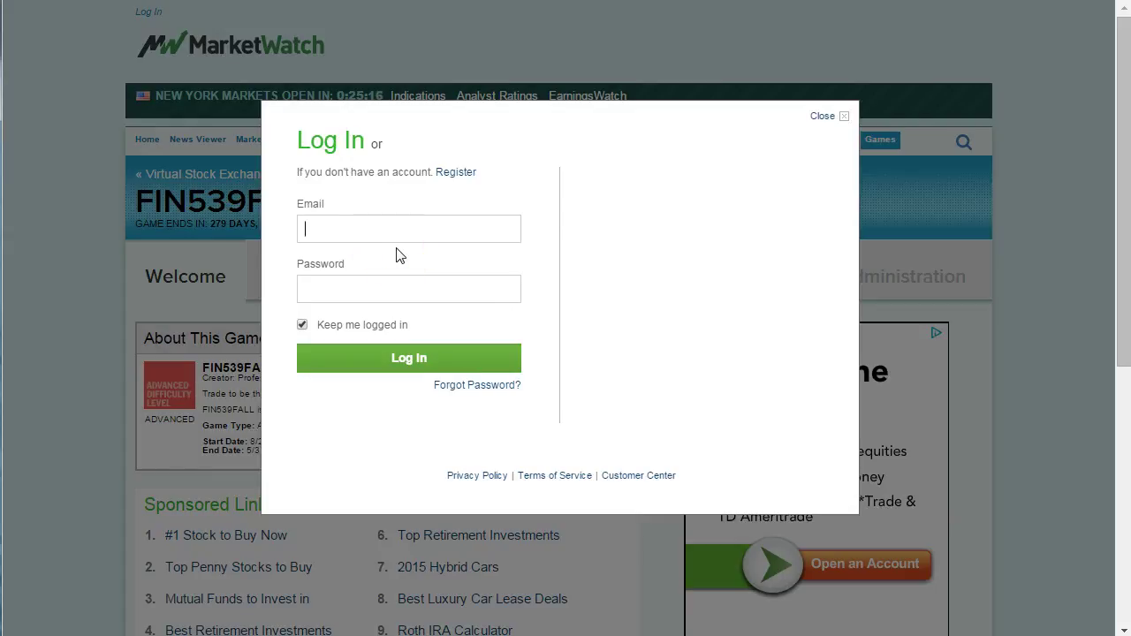
pyautogui.click(471, 181)
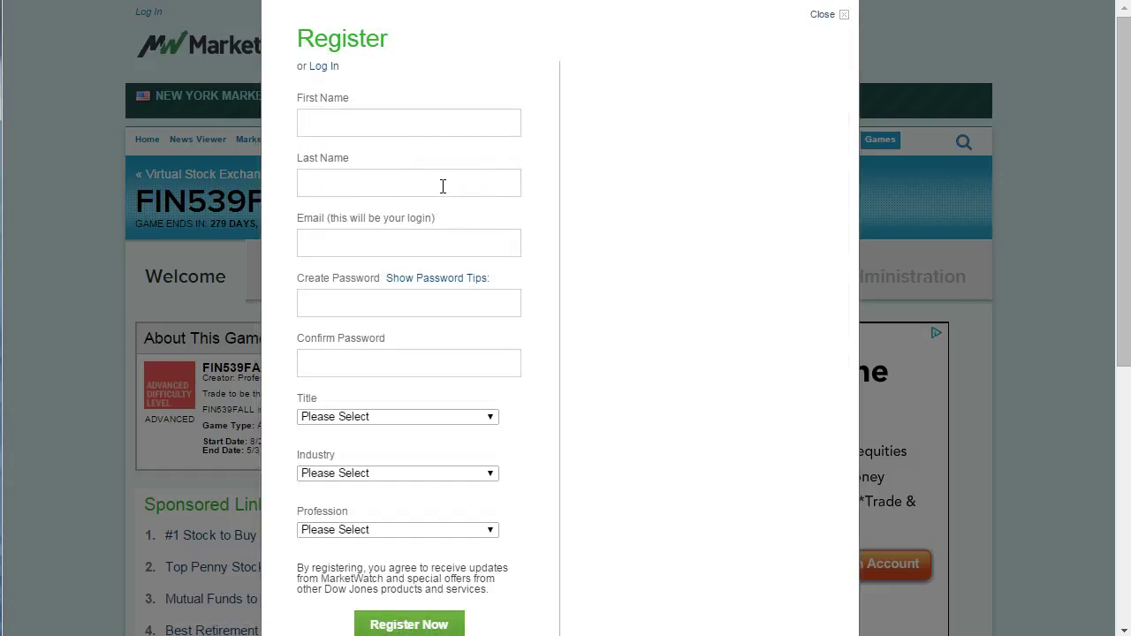
pyautogui.click(444, 186)
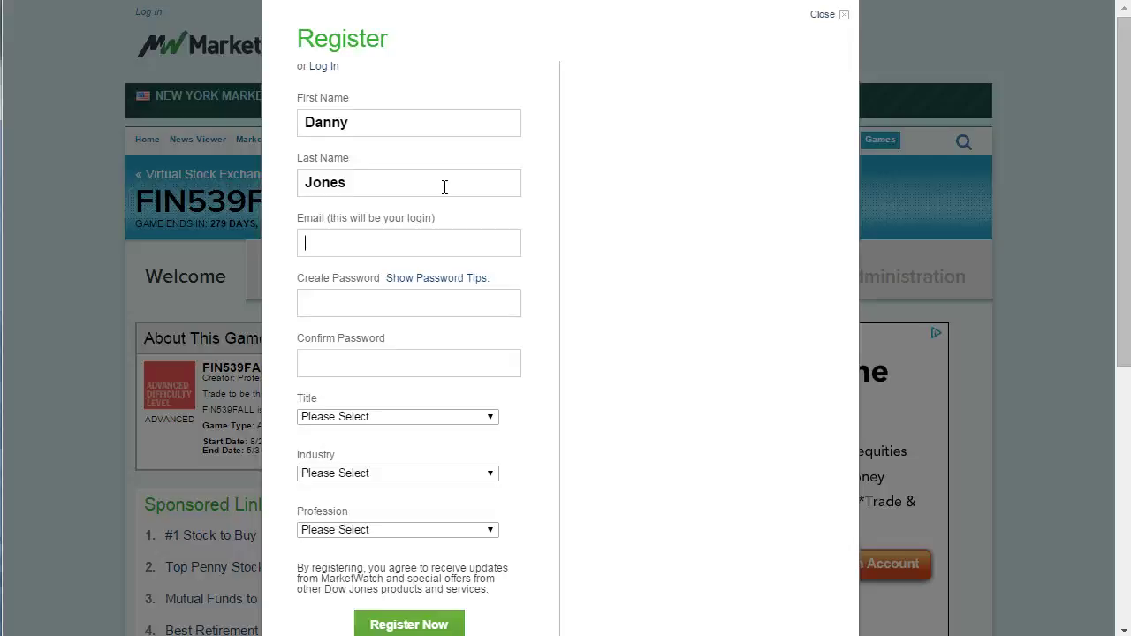
pyautogui.click(366, 303)
pyautogui.click(348, 374)
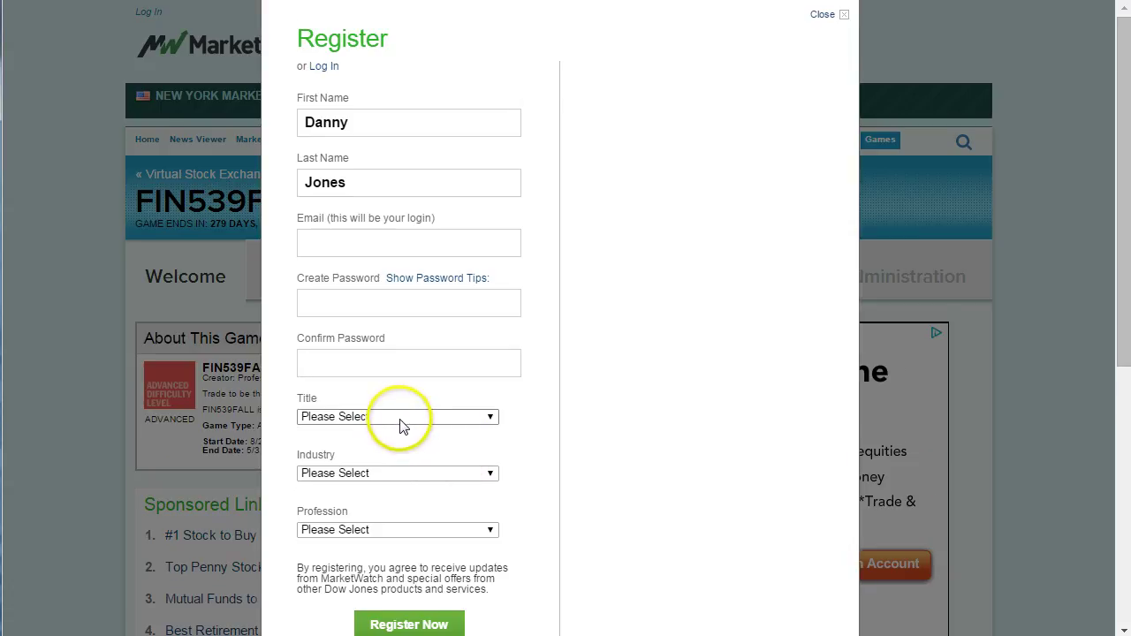
pyautogui.click(398, 421)
pyautogui.click(389, 477)
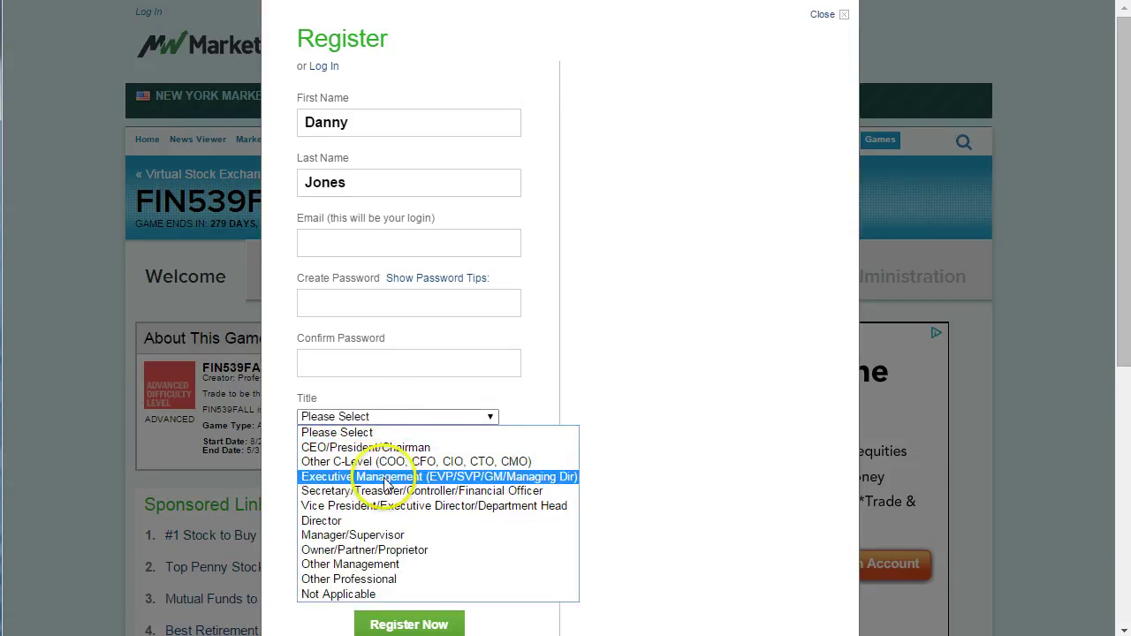
pyautogui.click(379, 474)
pyautogui.click(394, 381)
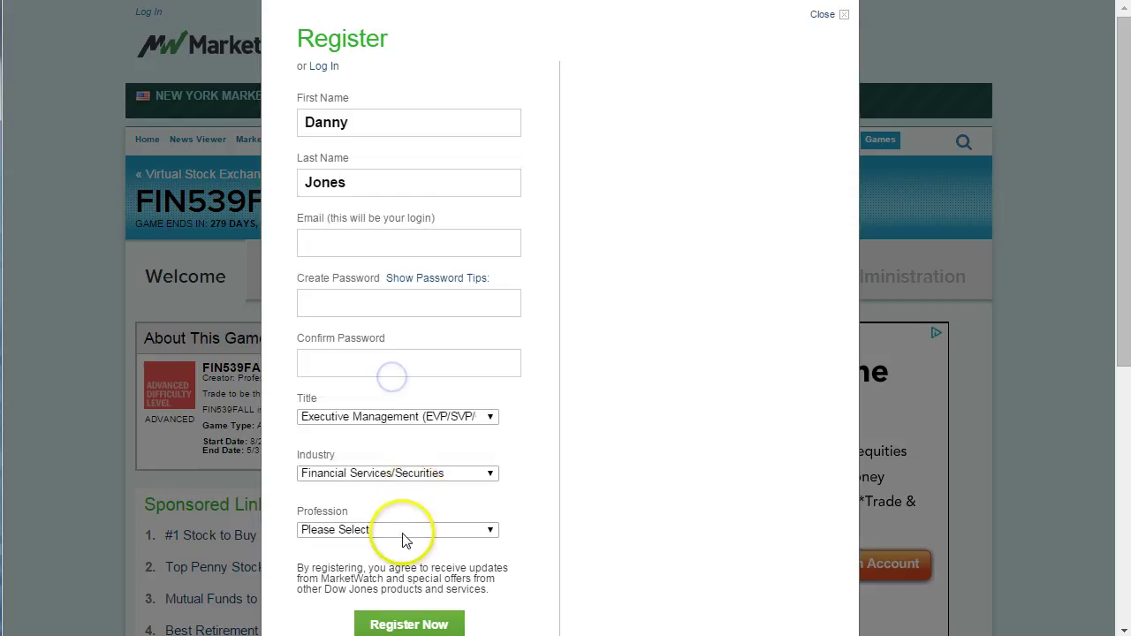
pyautogui.click(398, 531)
pyautogui.click(380, 425)
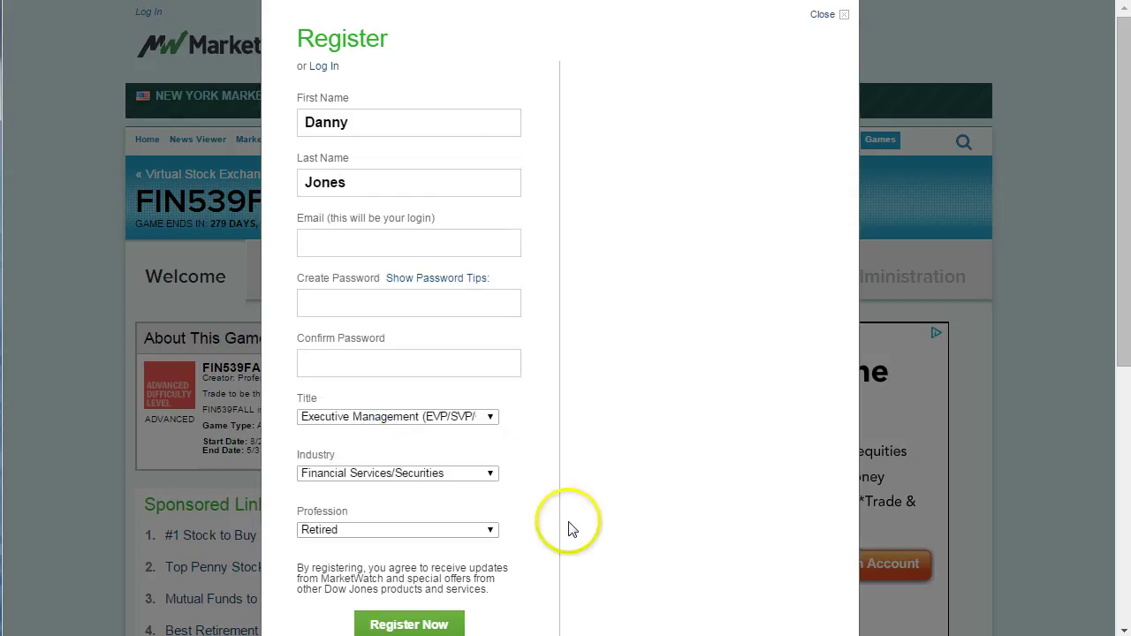
pyautogui.scroll(-1, 543, 543)
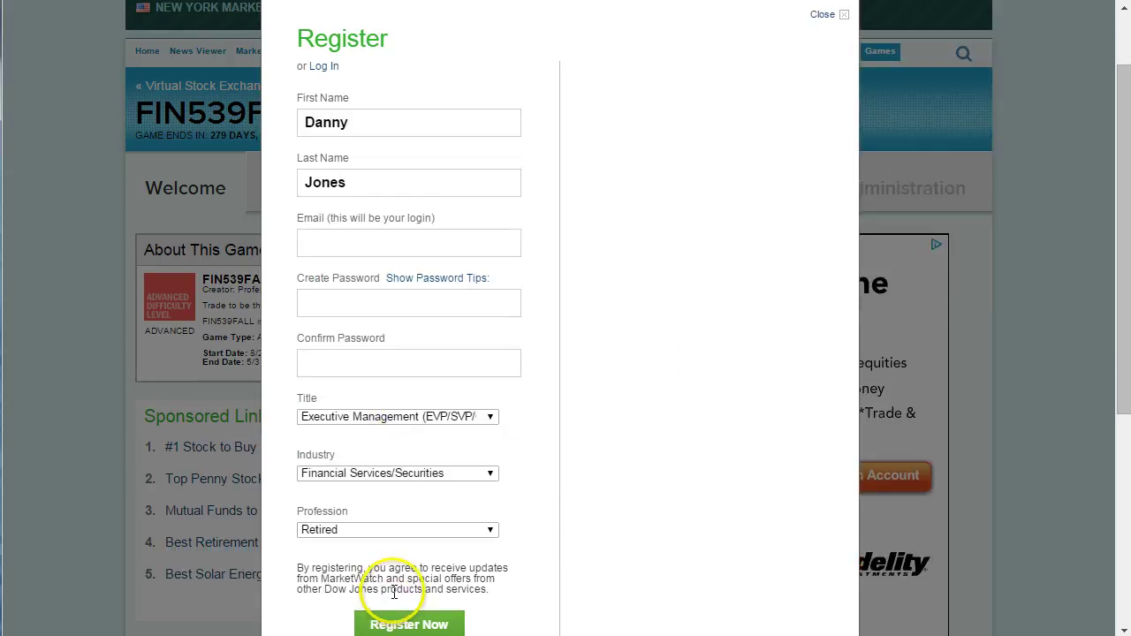
pyautogui.scroll(1, 646, 419)
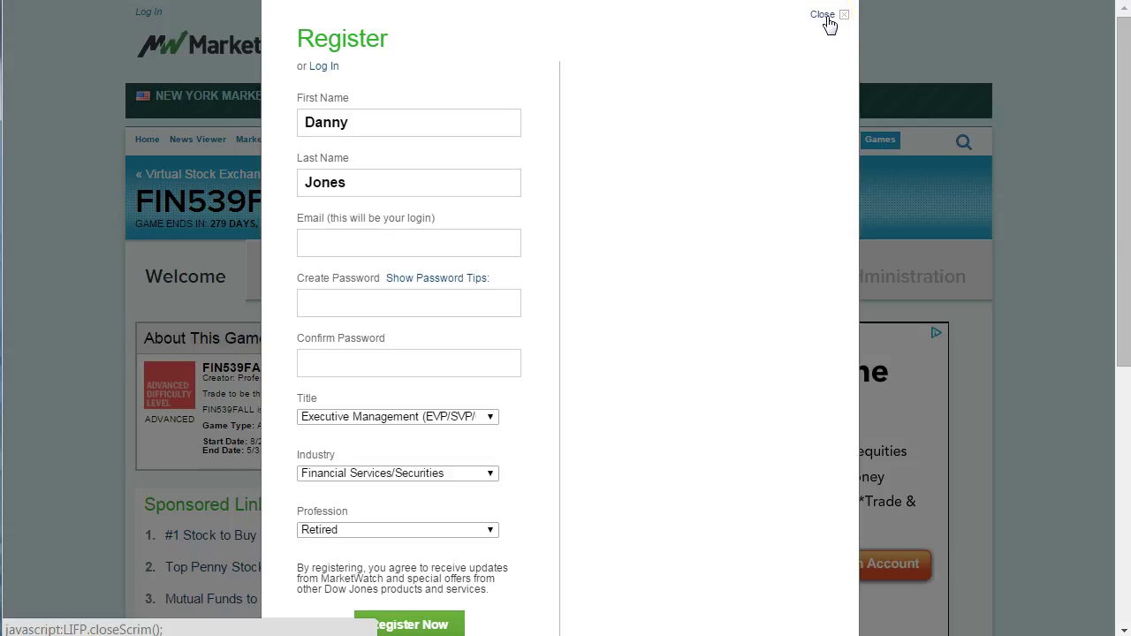
pyautogui.click(832, 20)
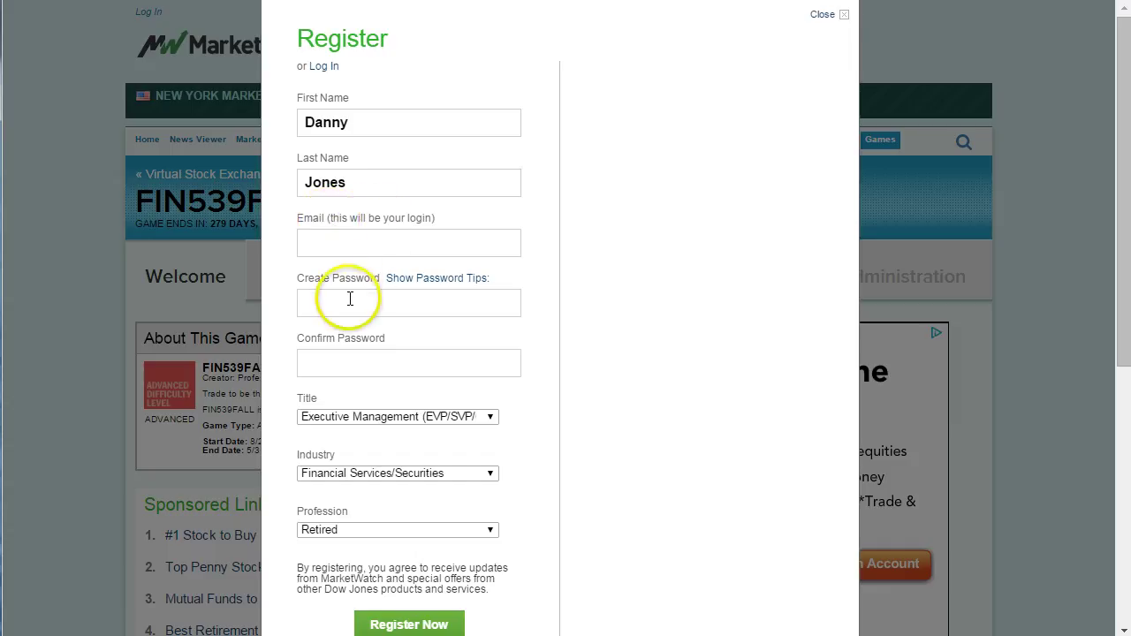
# Close the registration form and go to the FIN539FALL Trading page.
pyautogui.click(825, 21)
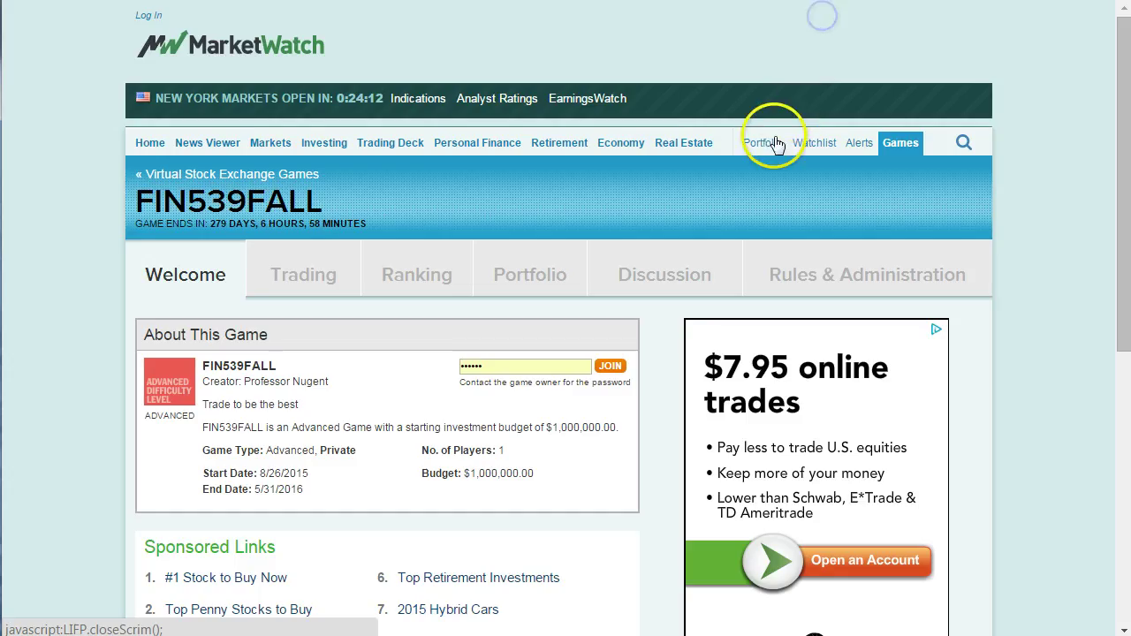
pyautogui.moveTo(771, 144)
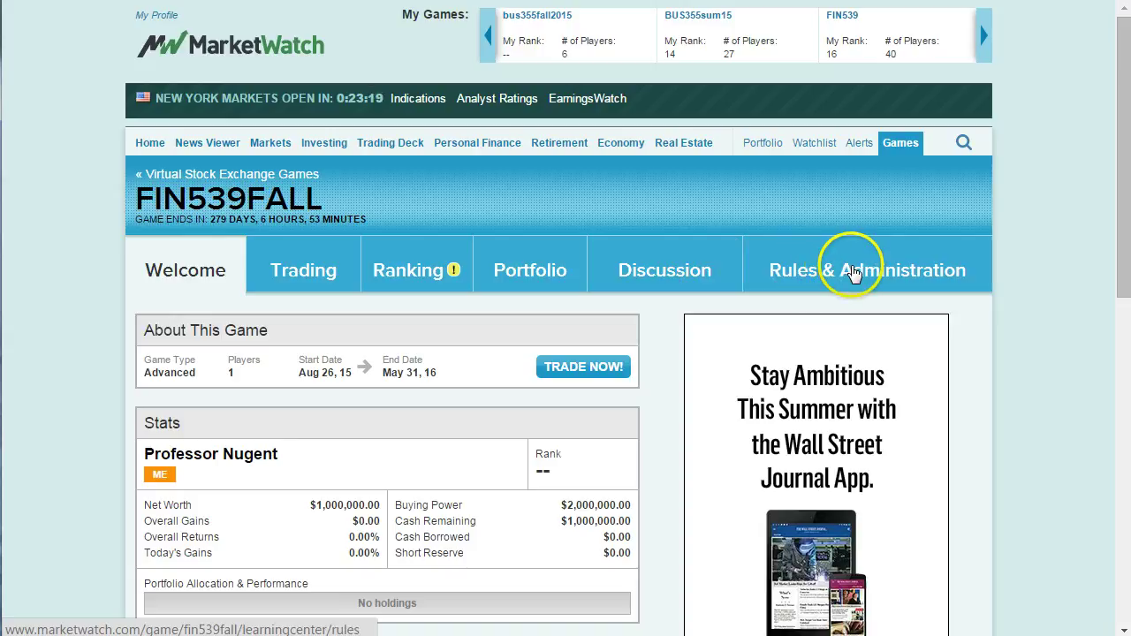
pyautogui.click(289, 278)
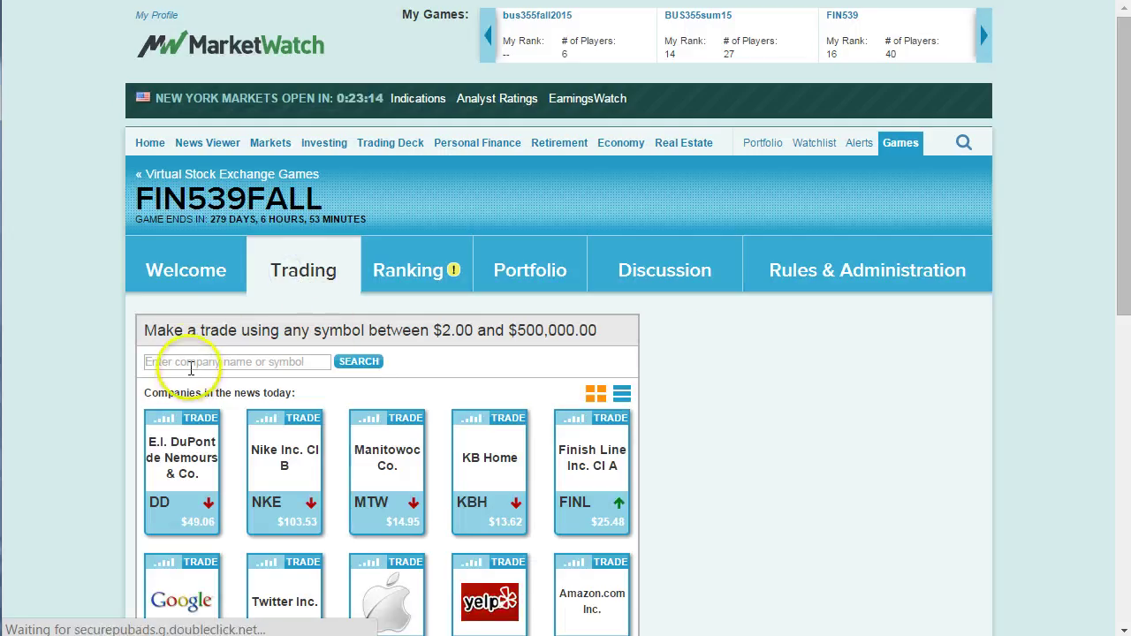
# Search the game for 't' and open the AT&T Inc. order form.
pyautogui.click(191, 359)
pyautogui.write('t')
pyautogui.click(354, 366)
pyautogui.click(189, 425)
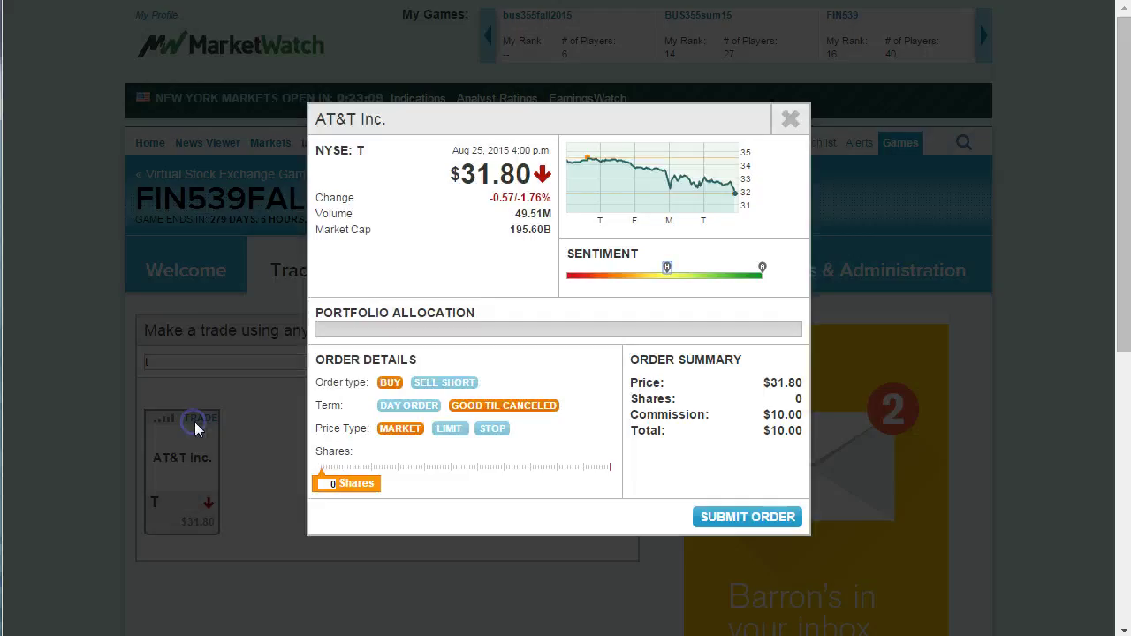
# Submit a good-til-canceled market buy of 100 AT&T shares.
pyautogui.click(379, 414)
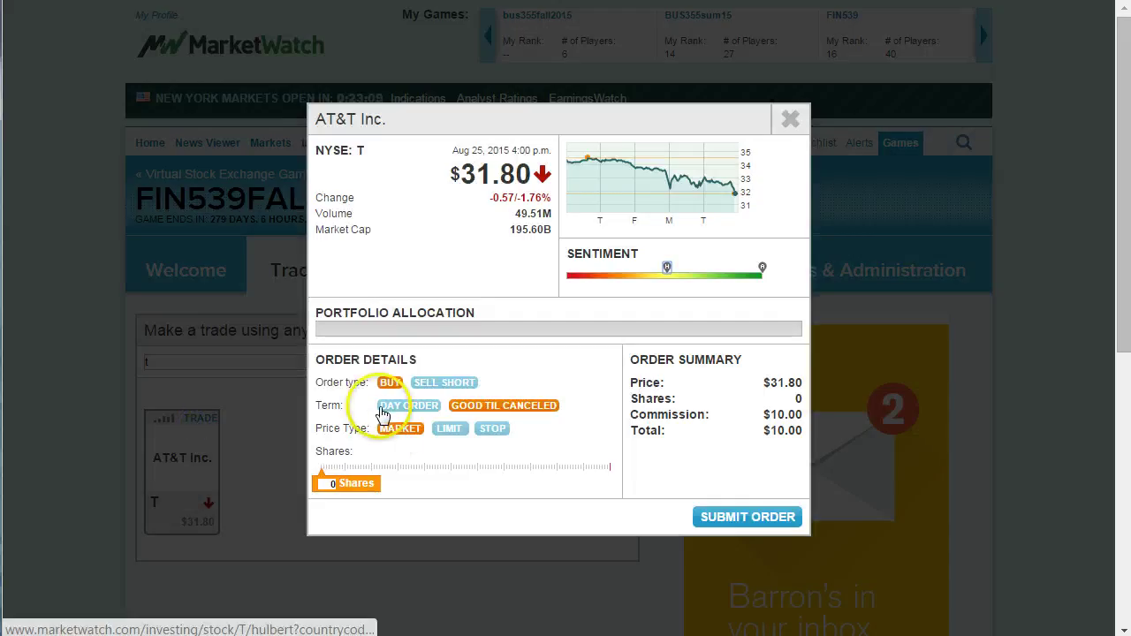
pyautogui.click(439, 386)
pyautogui.click(390, 386)
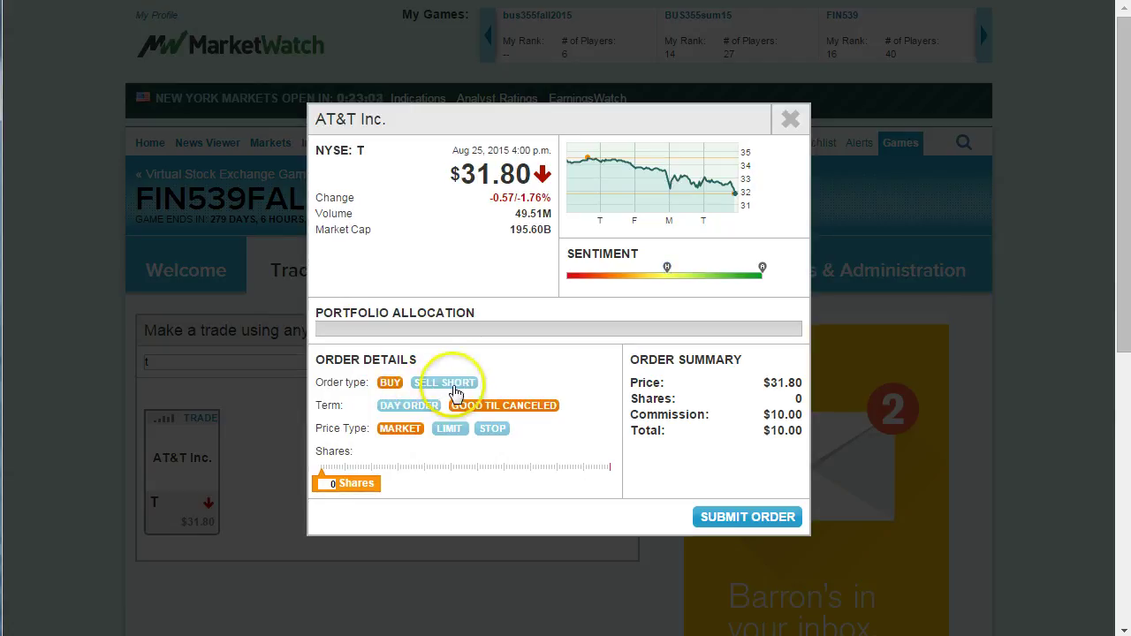
pyautogui.click(408, 407)
pyautogui.click(495, 405)
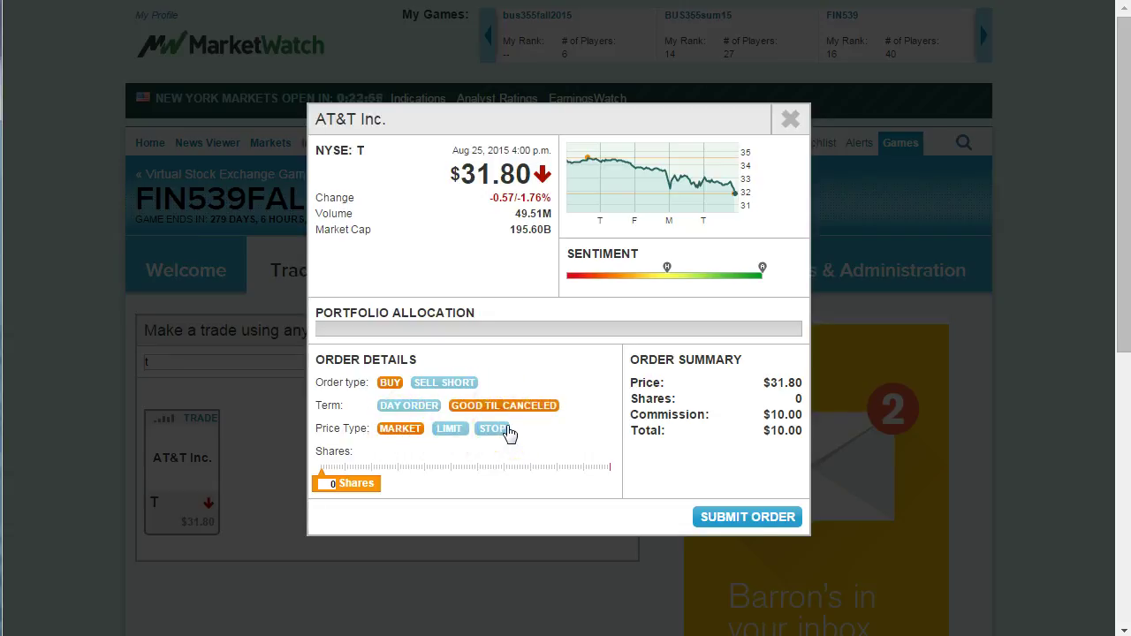
pyautogui.click(326, 483)
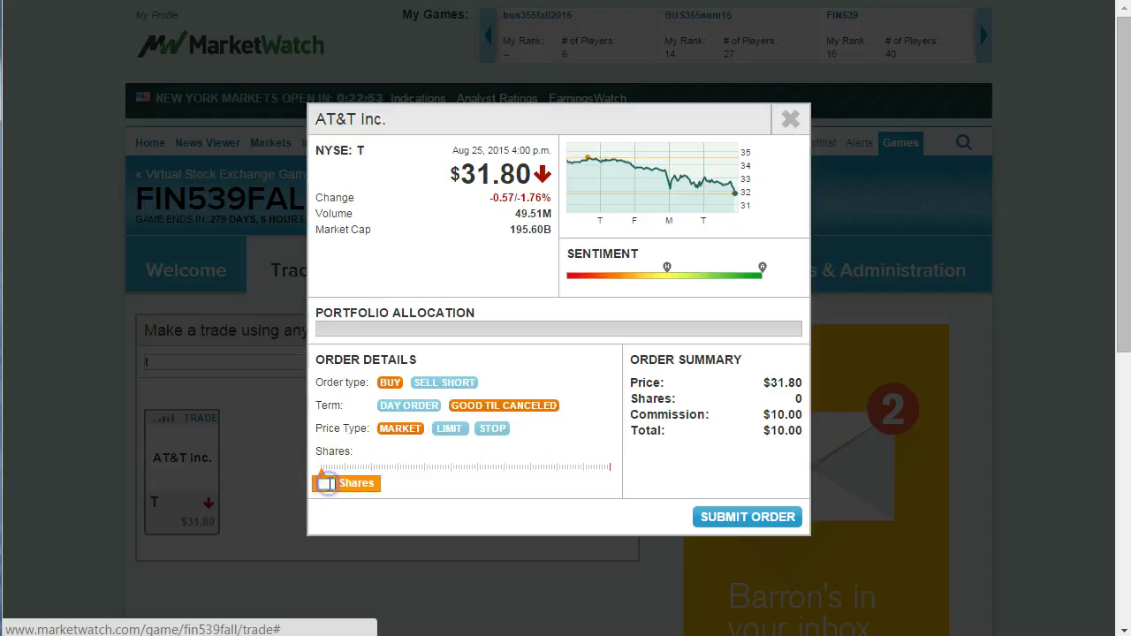
pyautogui.write('100')
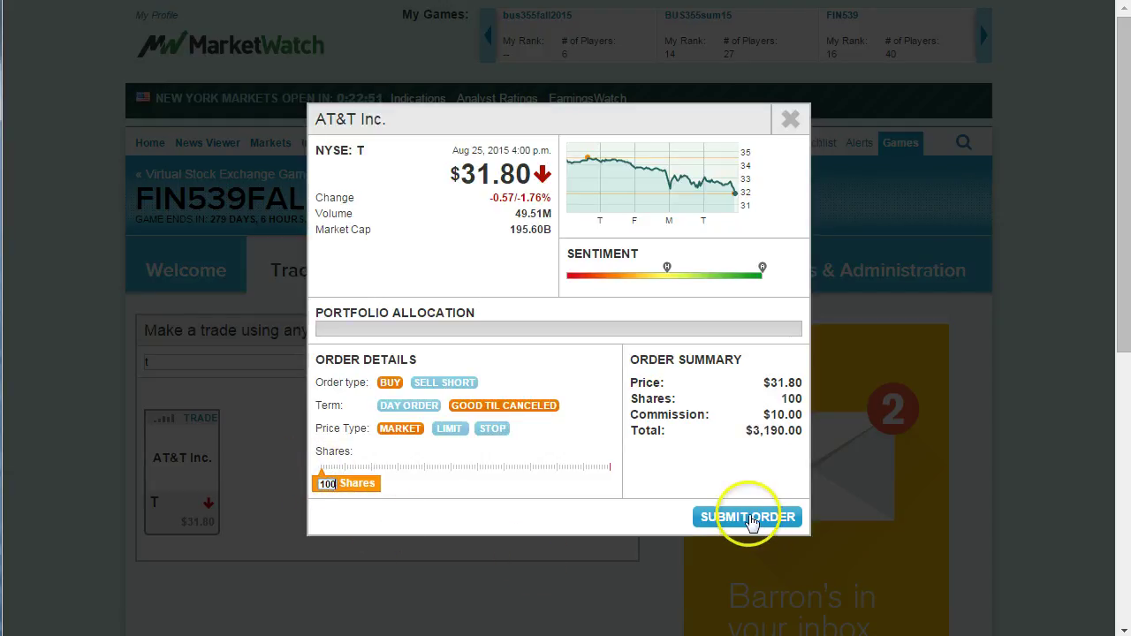
pyautogui.click(747, 517)
pyautogui.click(747, 517)
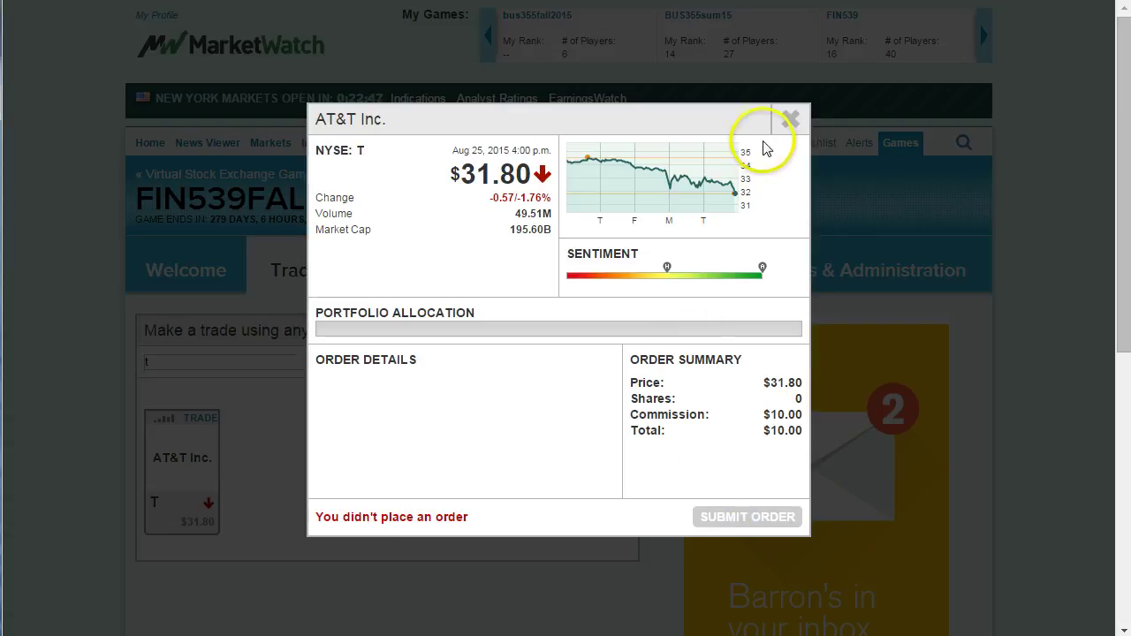
pyautogui.click(790, 118)
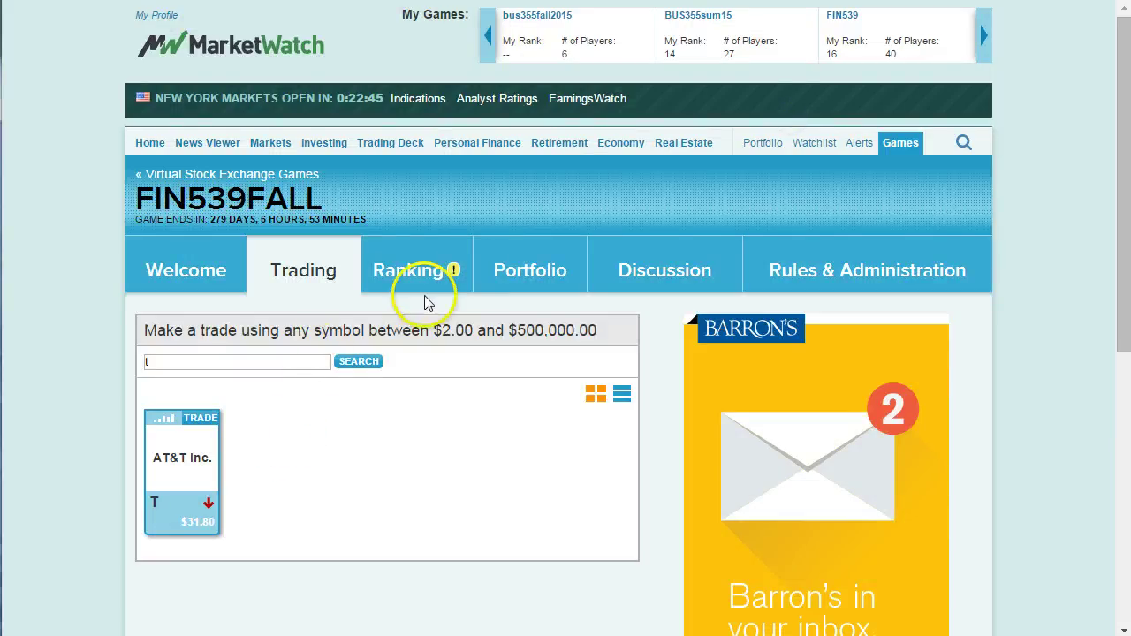
# Check the Portfolio ORDERS list showing the pending 100-share T buy at market open.
pyautogui.click(504, 267)
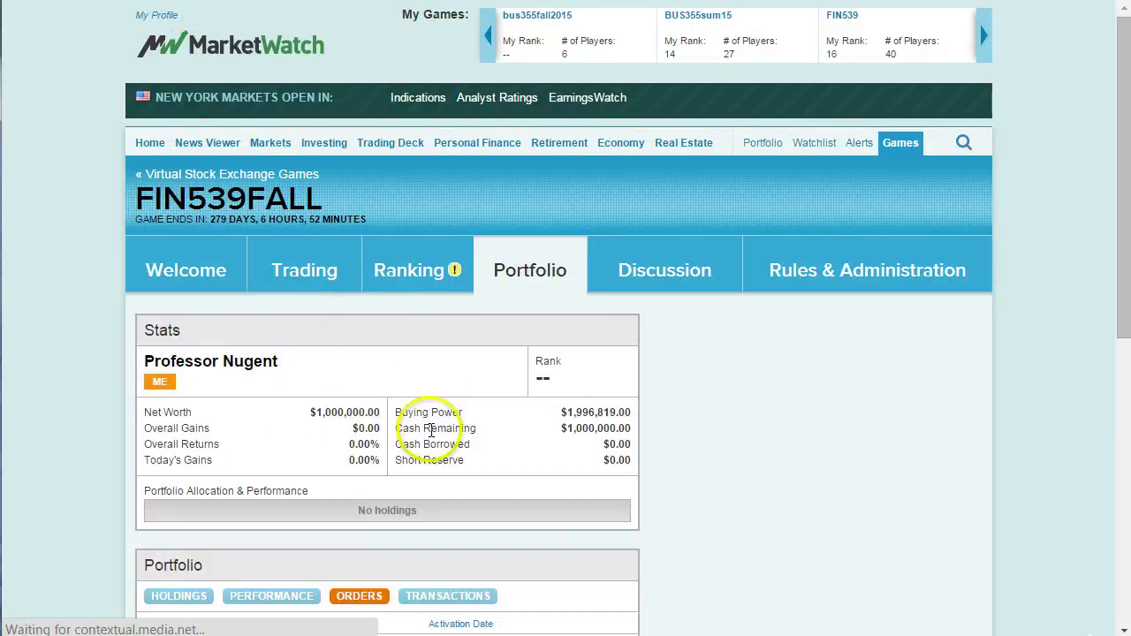
pyautogui.scroll(-2, 431, 430)
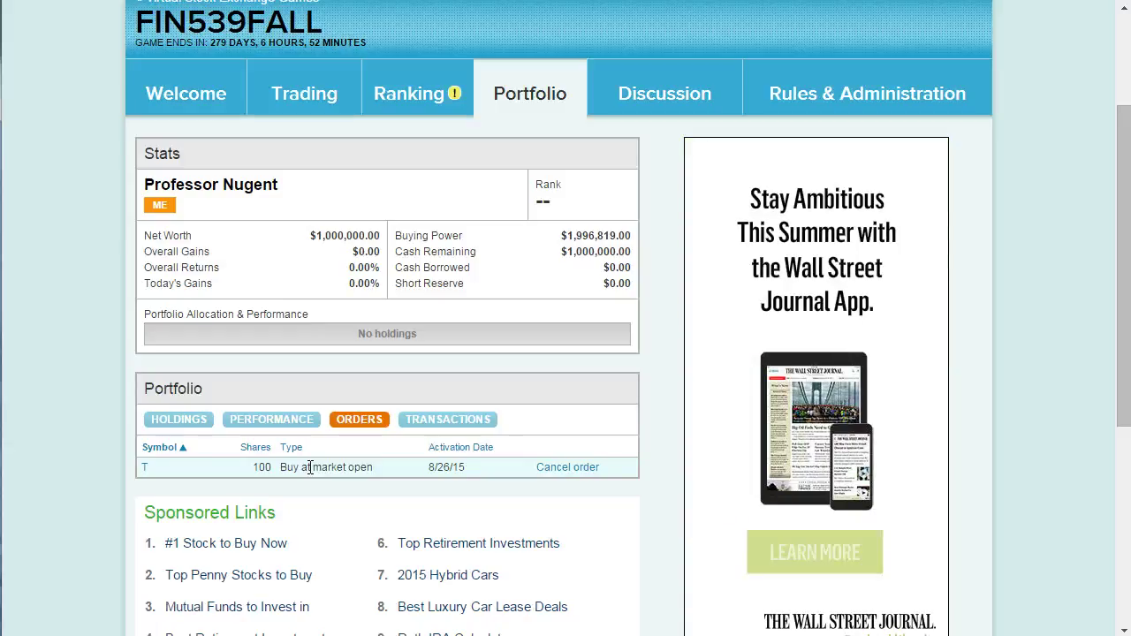
pyautogui.click(185, 426)
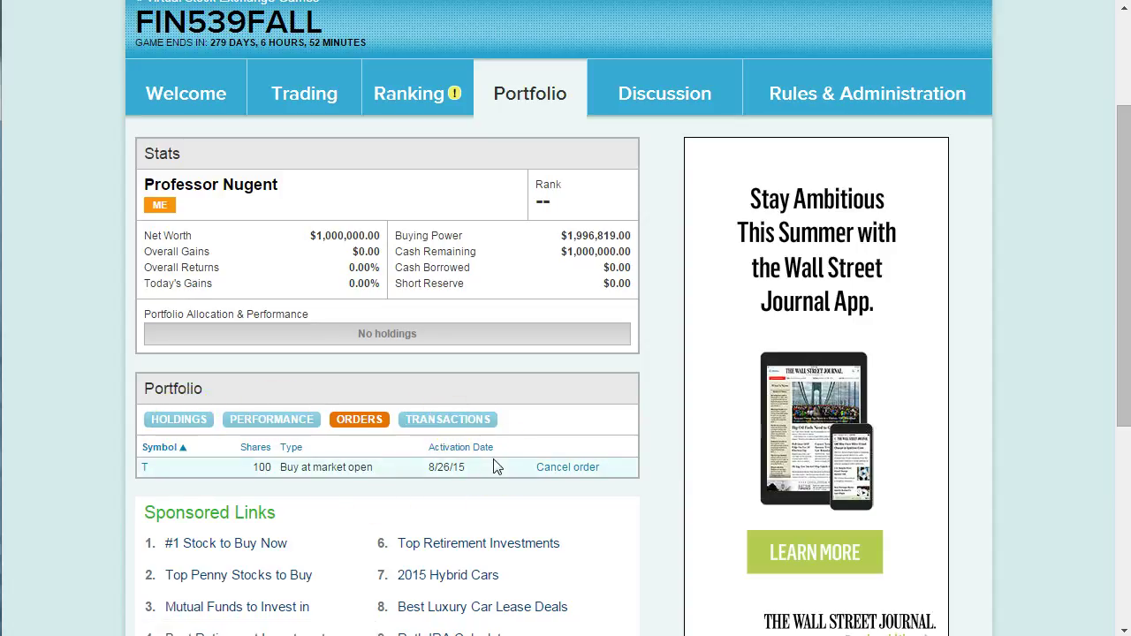
pyautogui.scroll(2, 495, 465)
# Return to the Trading page and submit a 100-share Yelp order.
pyautogui.click(310, 263)
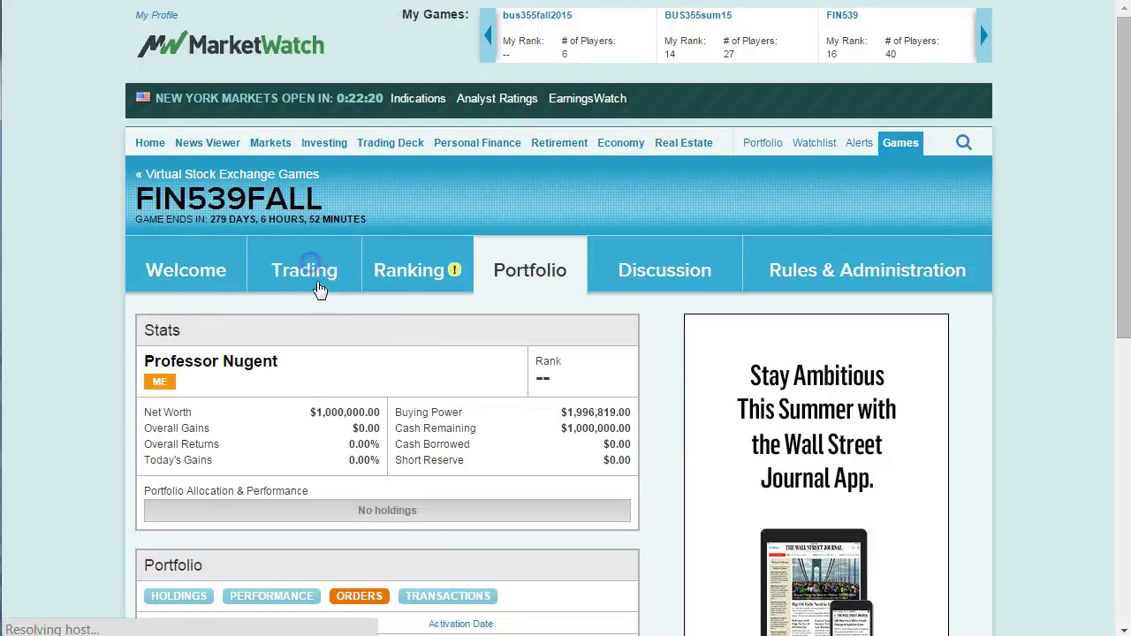
pyautogui.scroll(-3, 366, 380)
pyautogui.scroll(-3, 526, 505)
pyautogui.scroll(3, 392, 513)
pyautogui.click(508, 297)
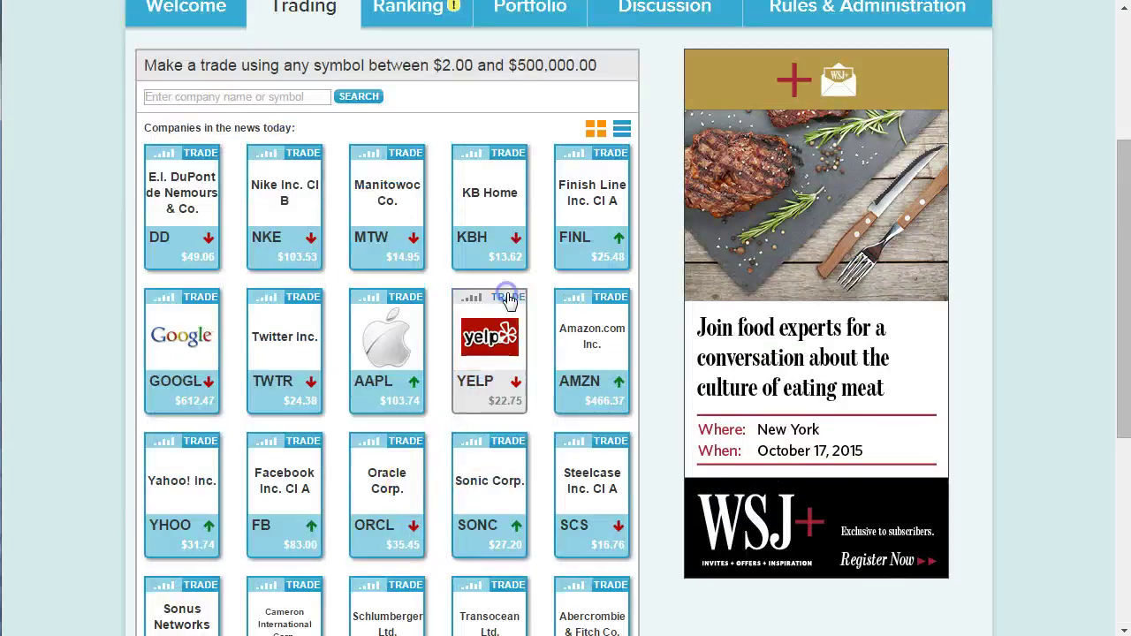
pyautogui.moveTo(361, 475); pyautogui.dragTo(336, 483)
pyautogui.click(699, 518)
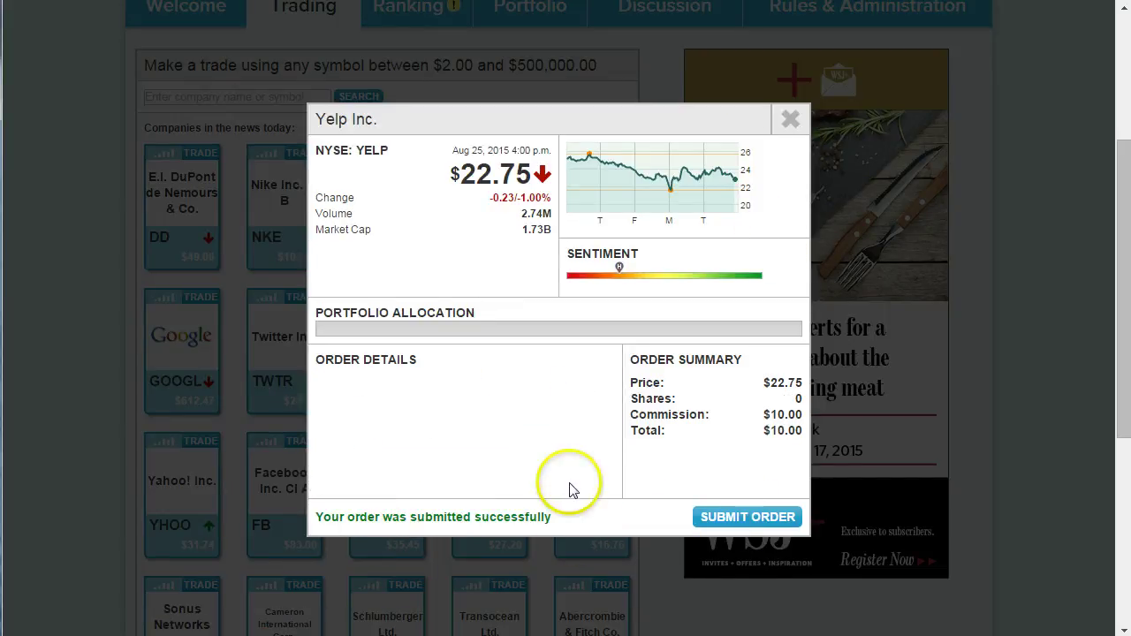
# Close the YELP trade window, then switch to Yahoo Finance's quote lookup.
pyautogui.click(790, 119)
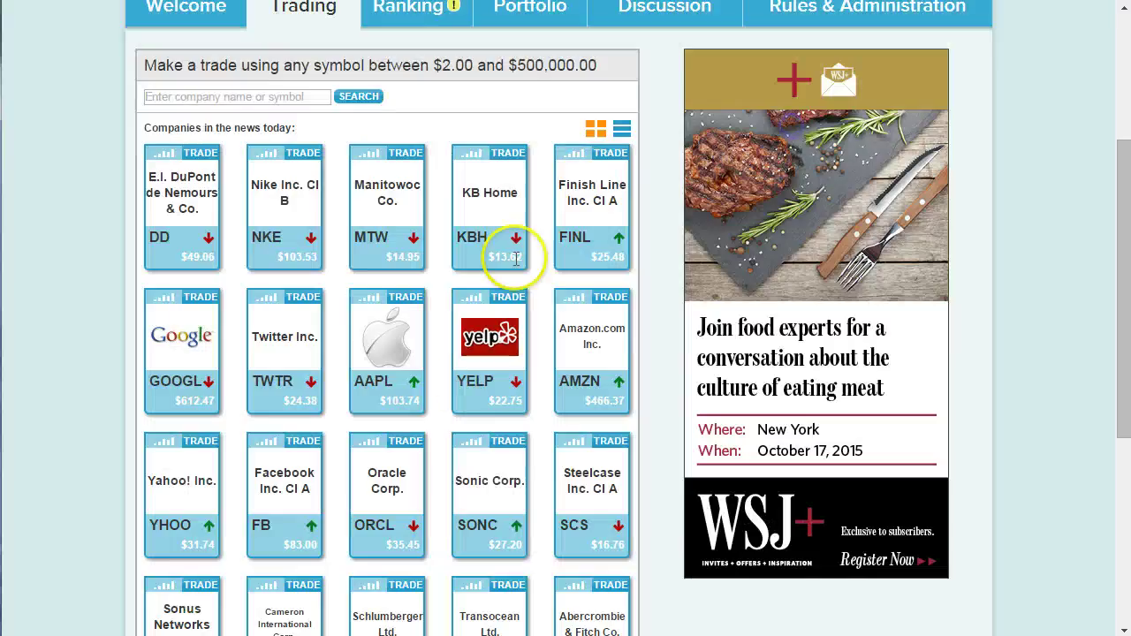
pyautogui.scroll(2, 437, 482)
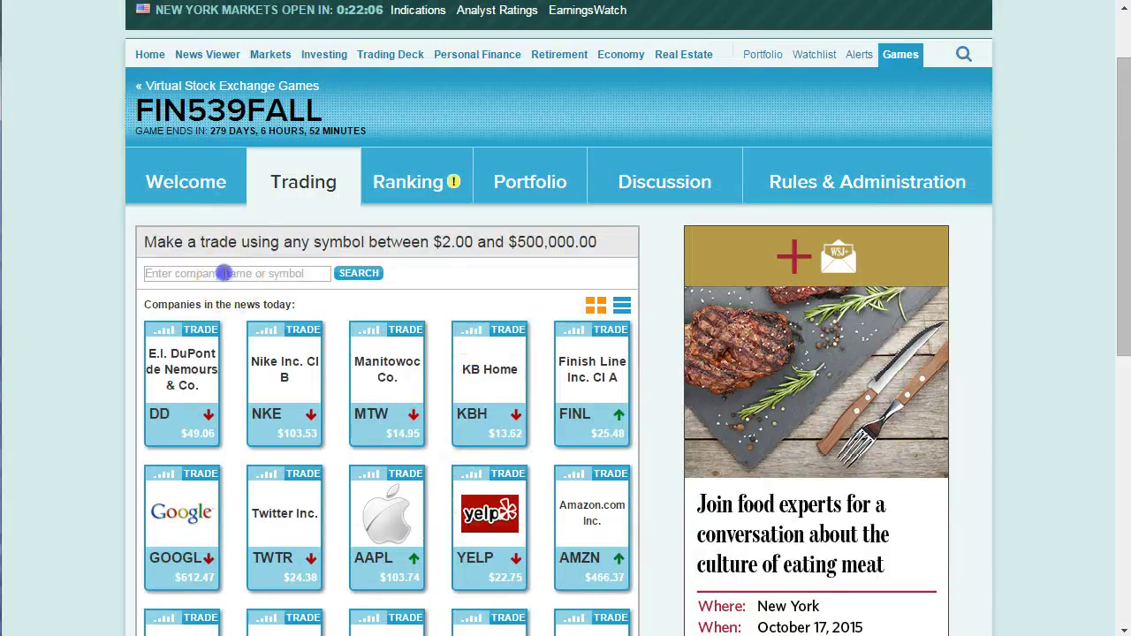
pyautogui.click(226, 273)
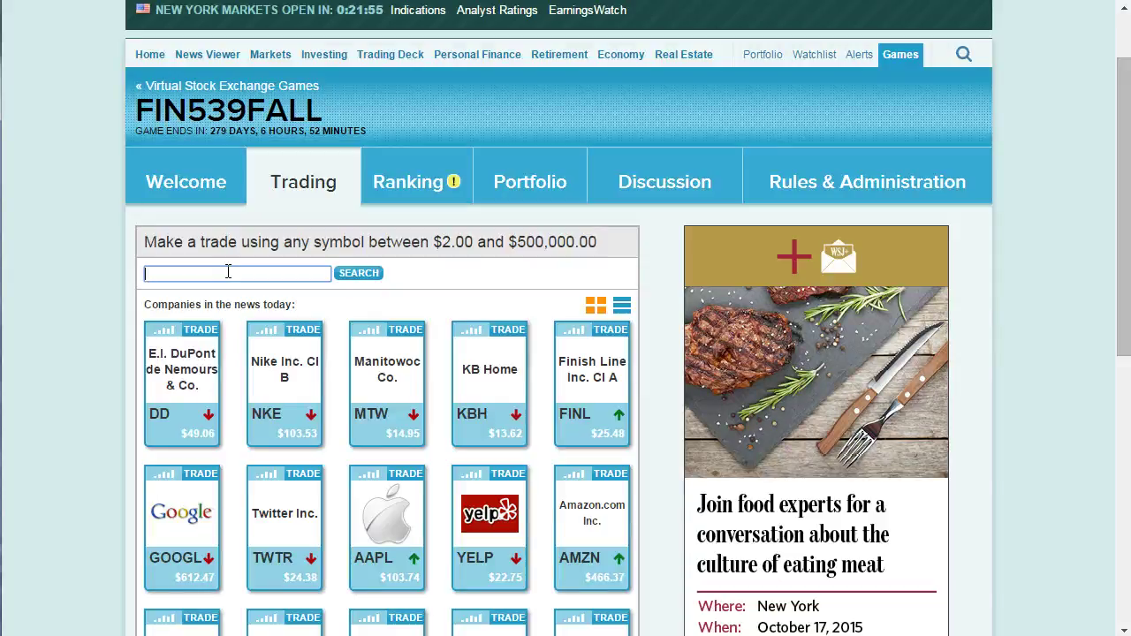
pyautogui.click(245, 272)
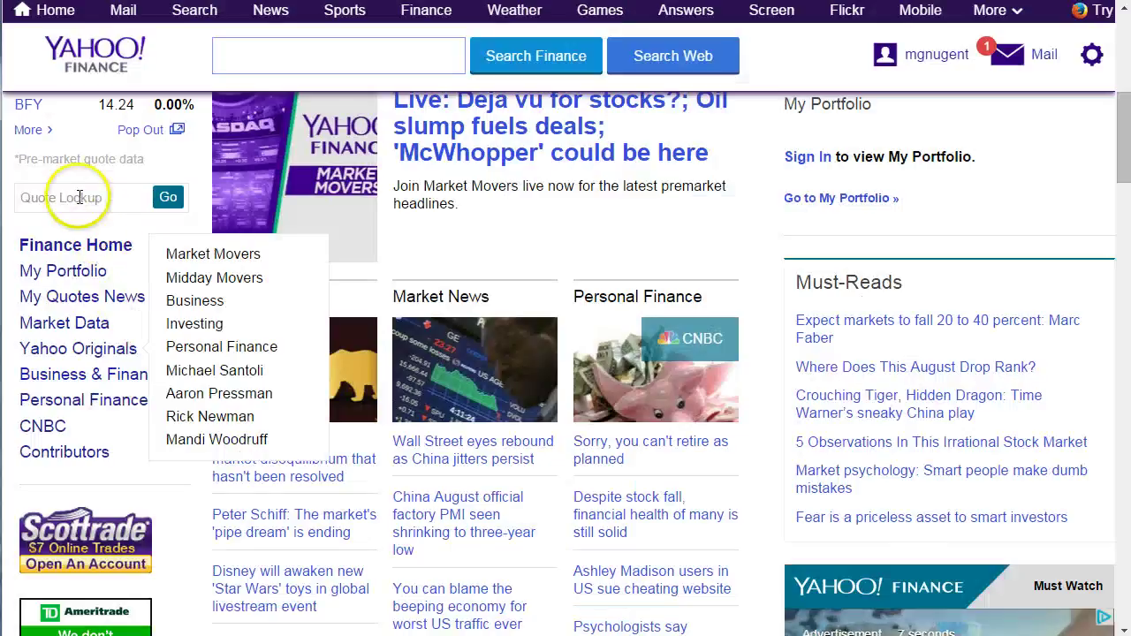
pyautogui.click(79, 197)
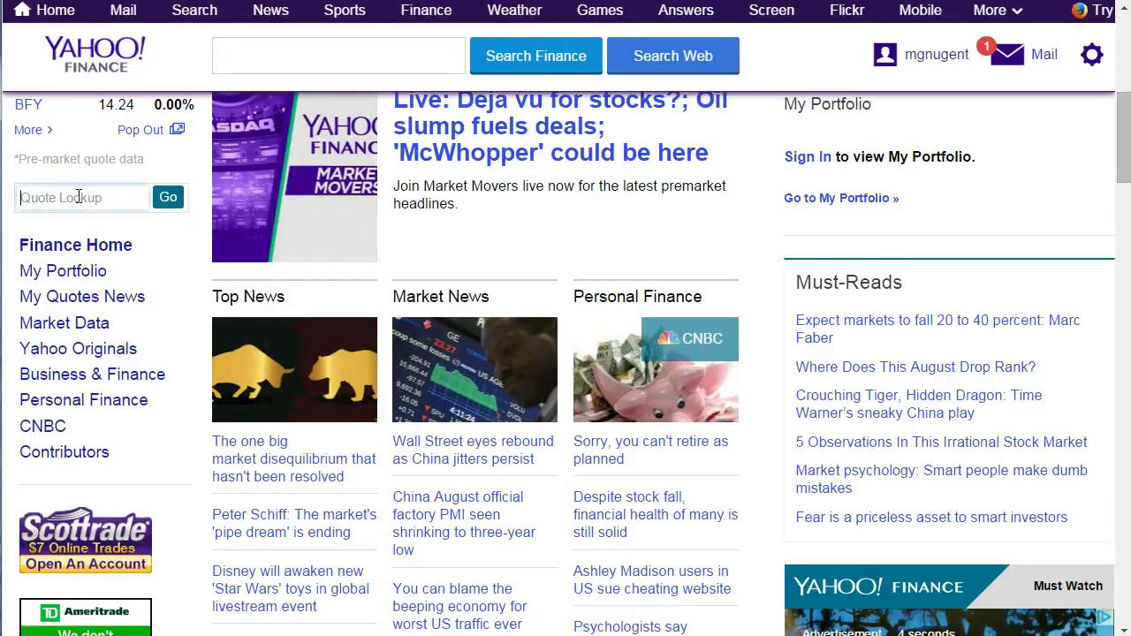
# Look up 'mcd' on Yahoo Finance and open the MCD McDonald's Corp. quote.
pyautogui.write('mcd')
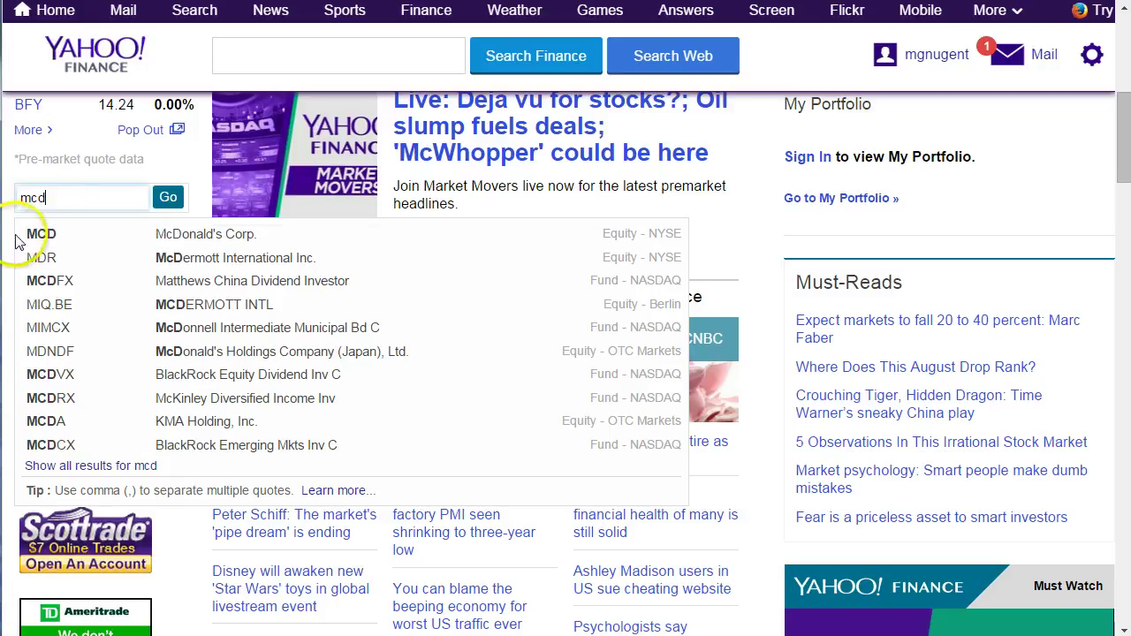
pyautogui.click(62, 228)
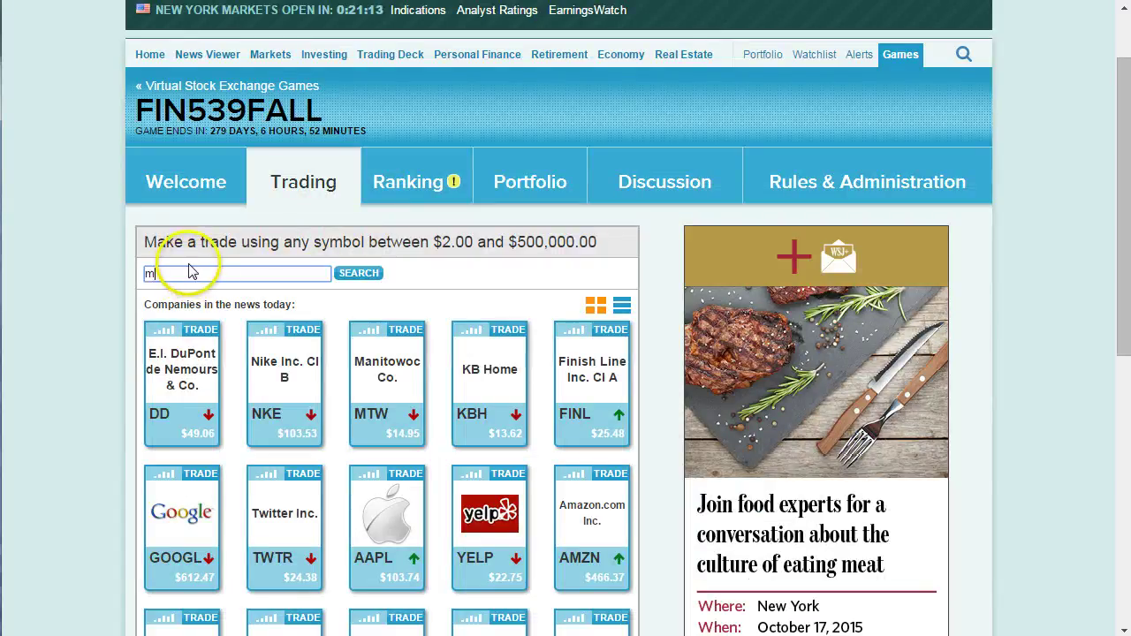
# Buy 100 MCD shares at market, then replace the search text with 'dia'.
pyautogui.click(359, 273)
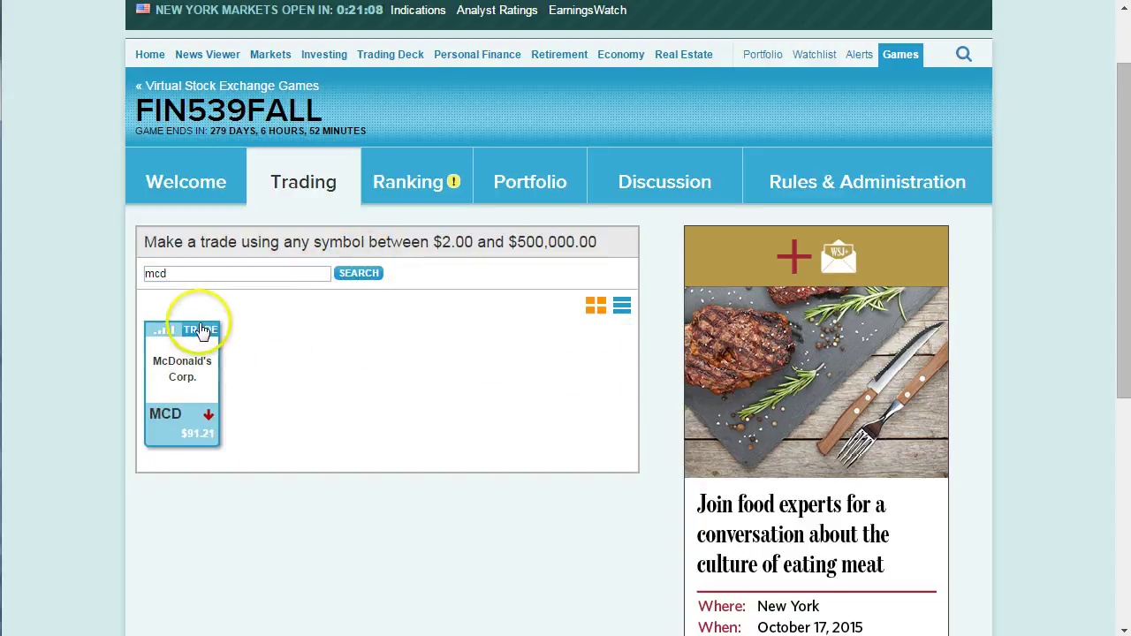
pyautogui.click(200, 334)
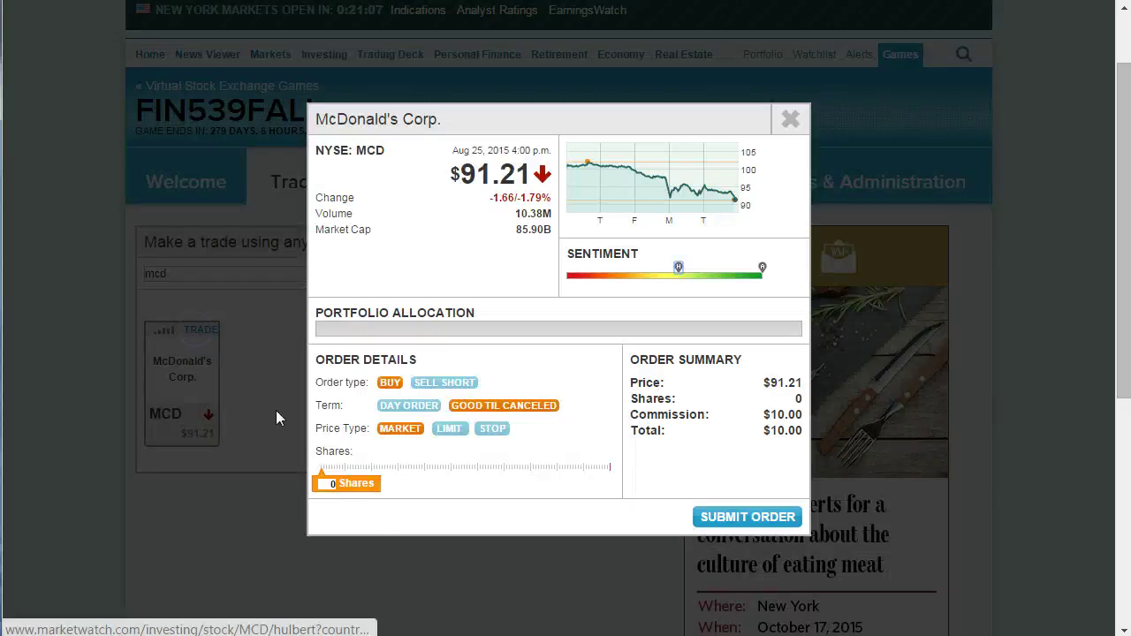
pyautogui.click(325, 482)
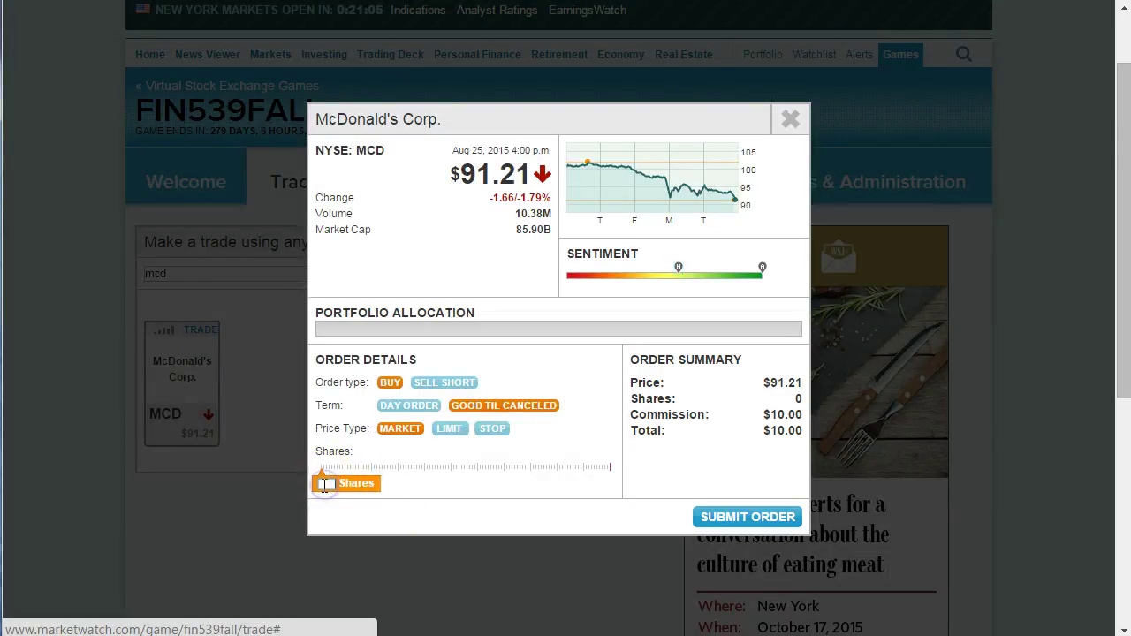
pyautogui.click(727, 519)
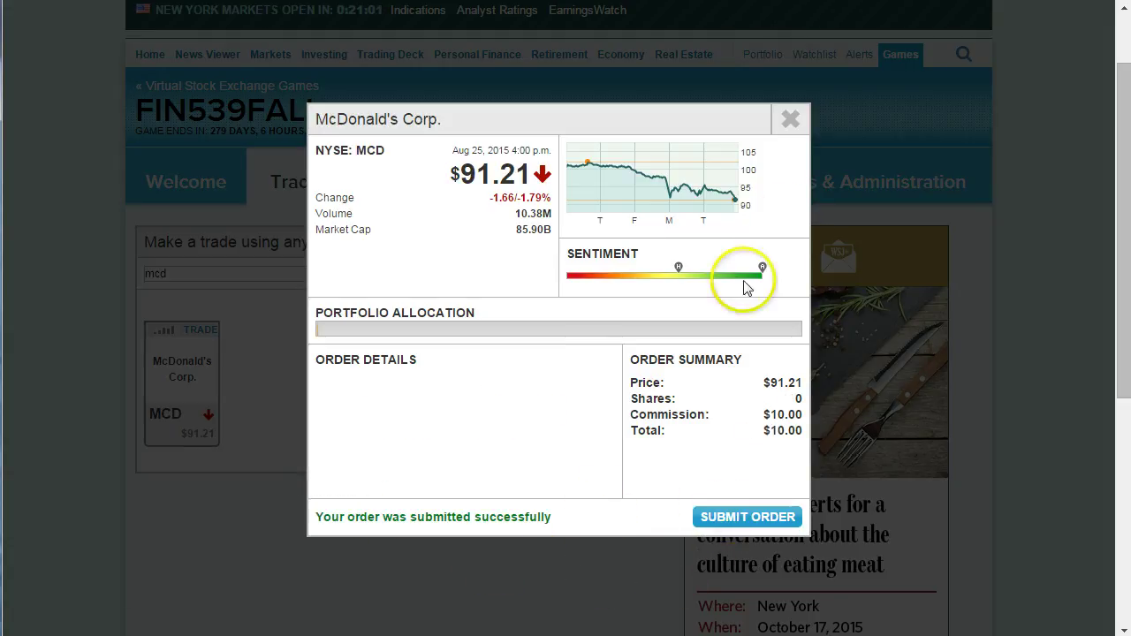
pyautogui.click(790, 119)
pyautogui.moveTo(194, 274); pyautogui.dragTo(97, 274)
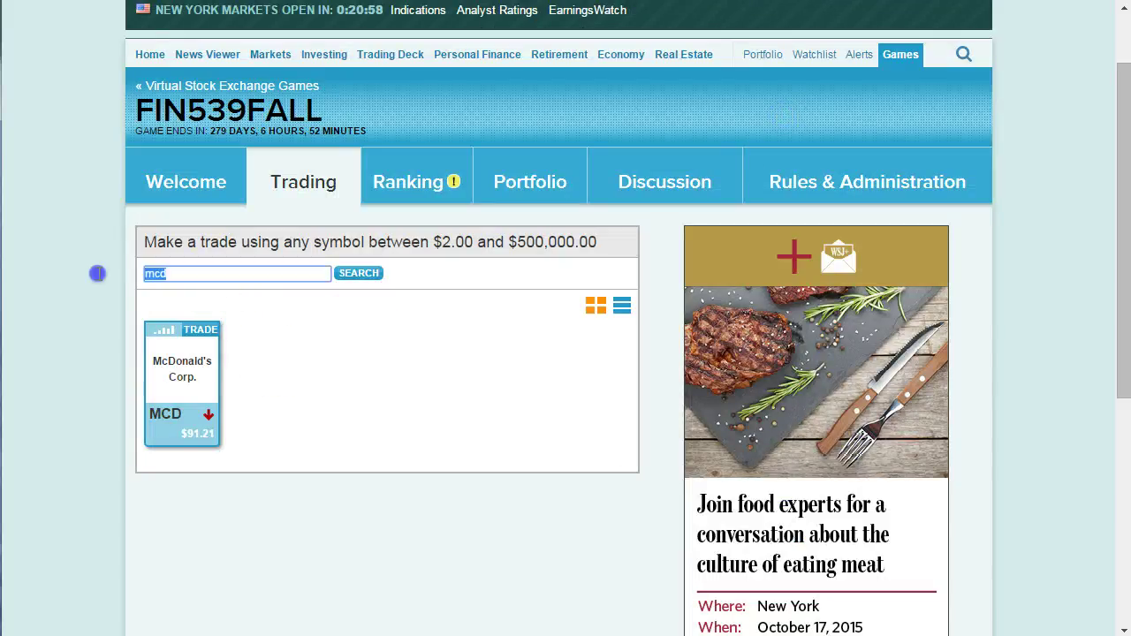
pyautogui.write('dia')
# Submit a 100-share sell-short market order for the DIA ETF.
pyautogui.click(359, 273)
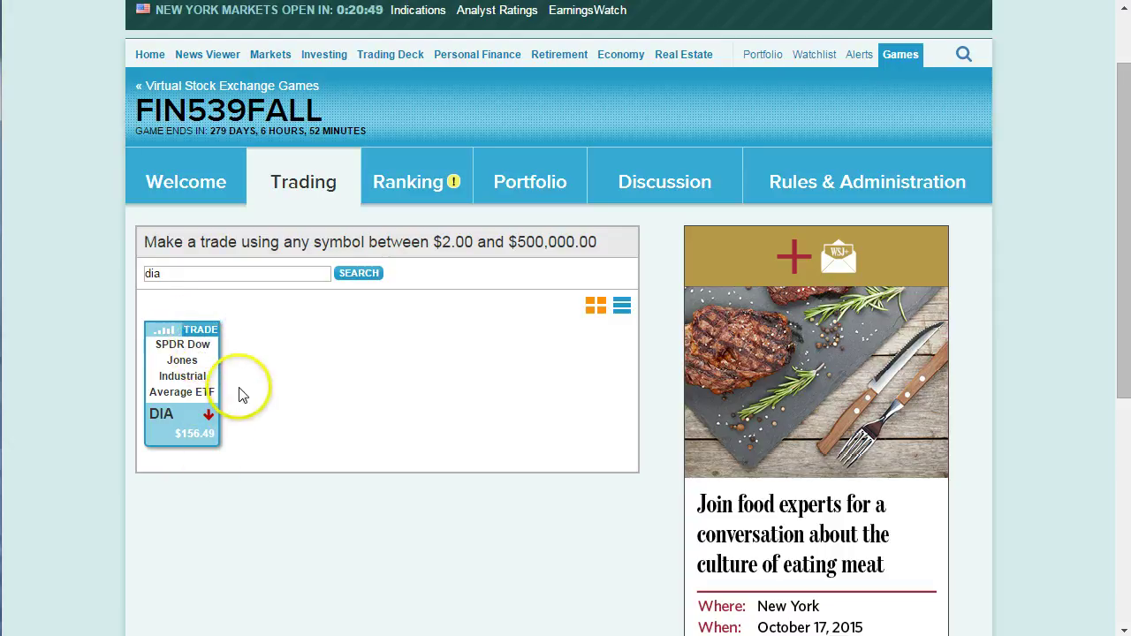
pyautogui.click(200, 330)
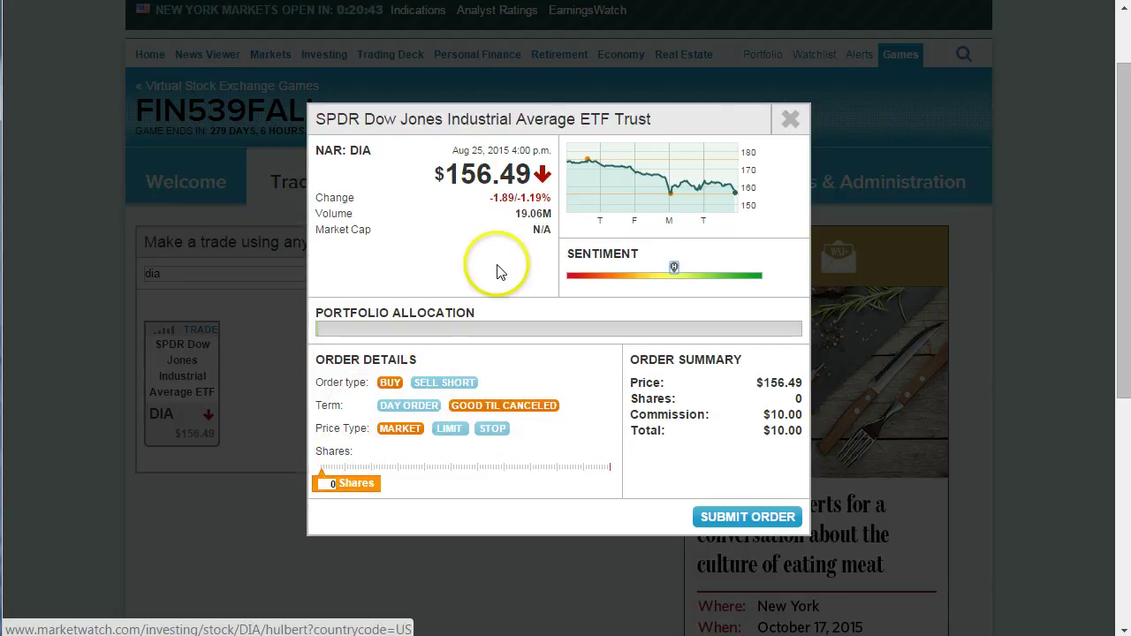
pyautogui.click(430, 392)
pyautogui.click(325, 483)
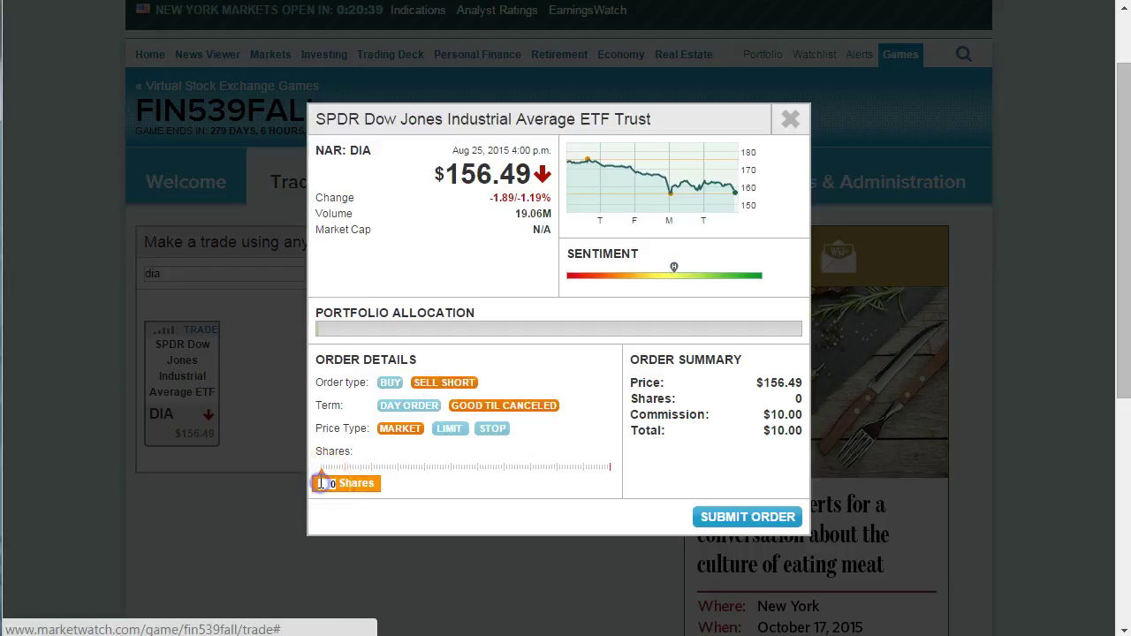
pyautogui.write('100')
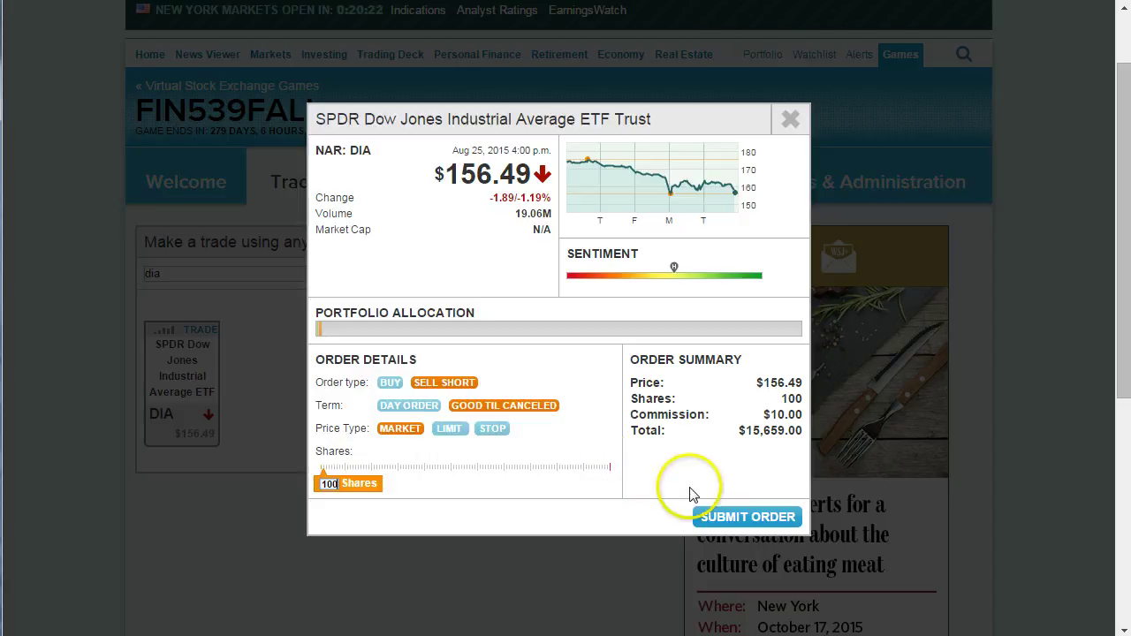
pyautogui.click(714, 520)
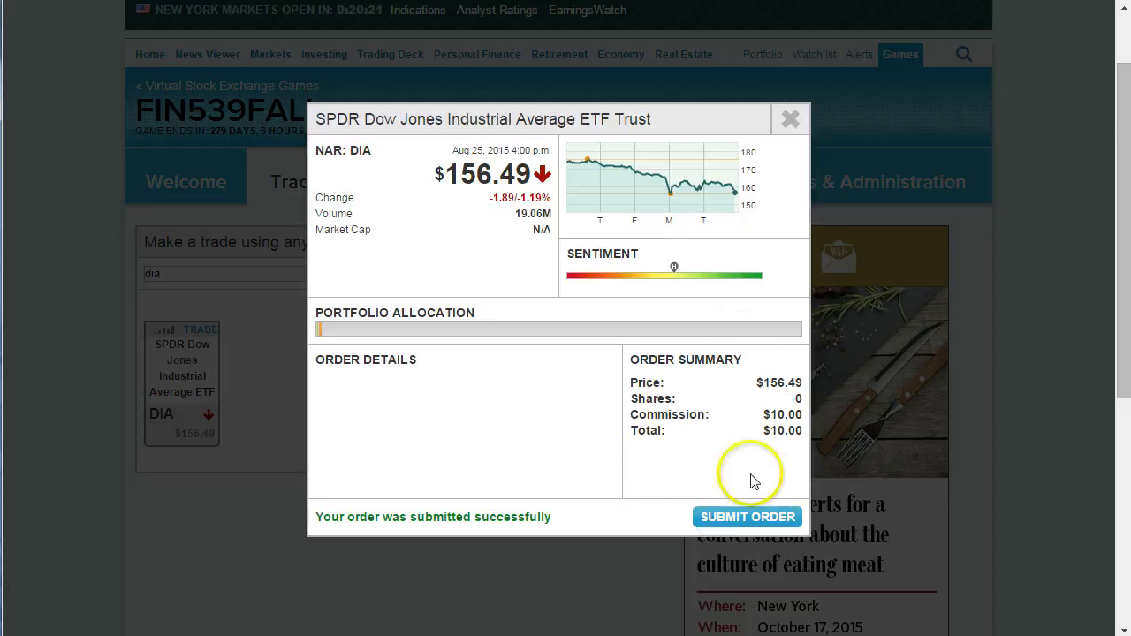
pyautogui.click(791, 121)
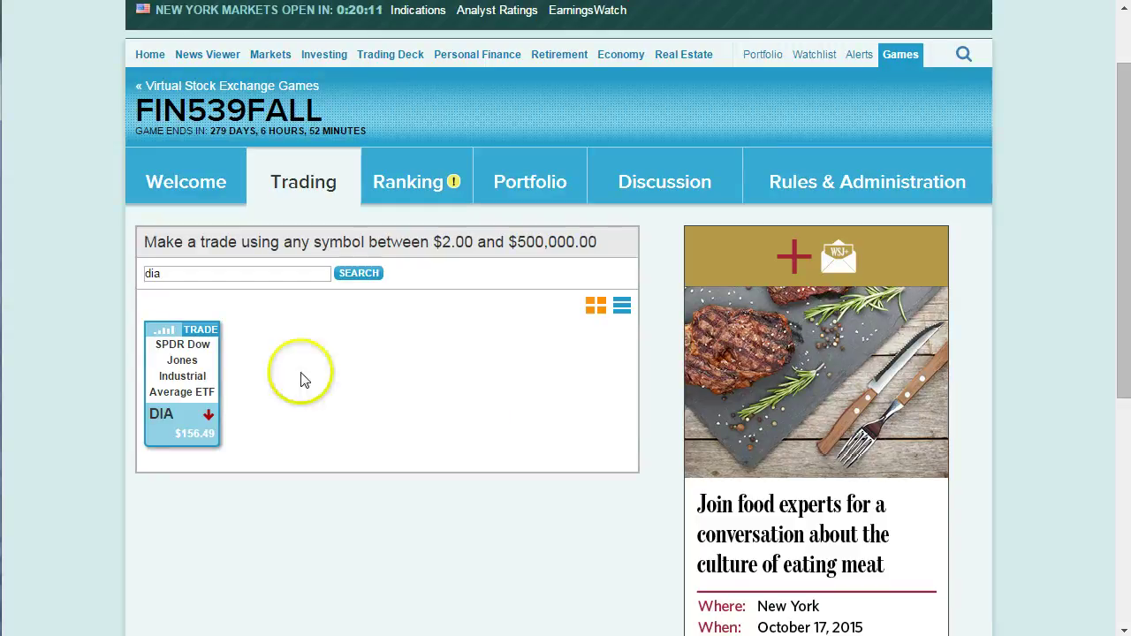
pyautogui.click(523, 189)
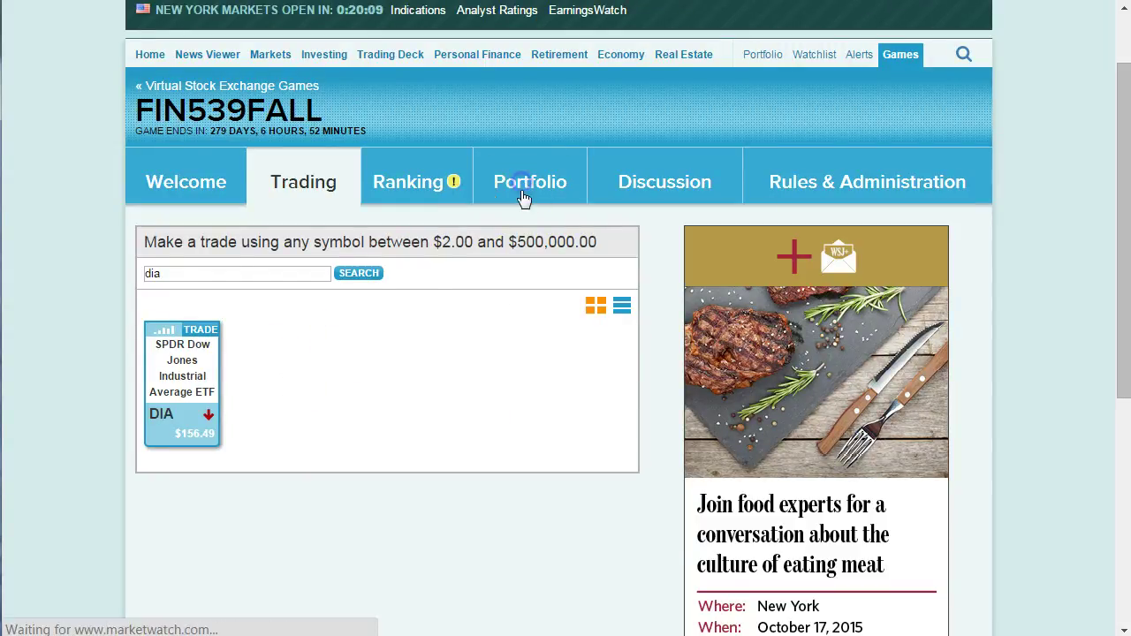
pyautogui.scroll(-3, 480, 404)
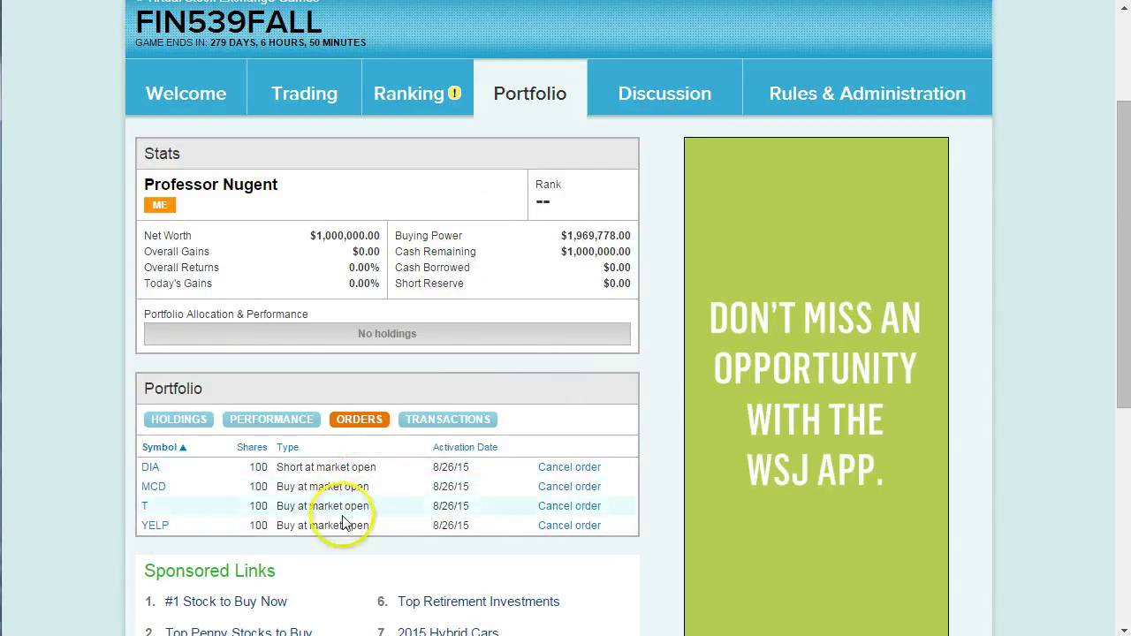
pyautogui.click(437, 418)
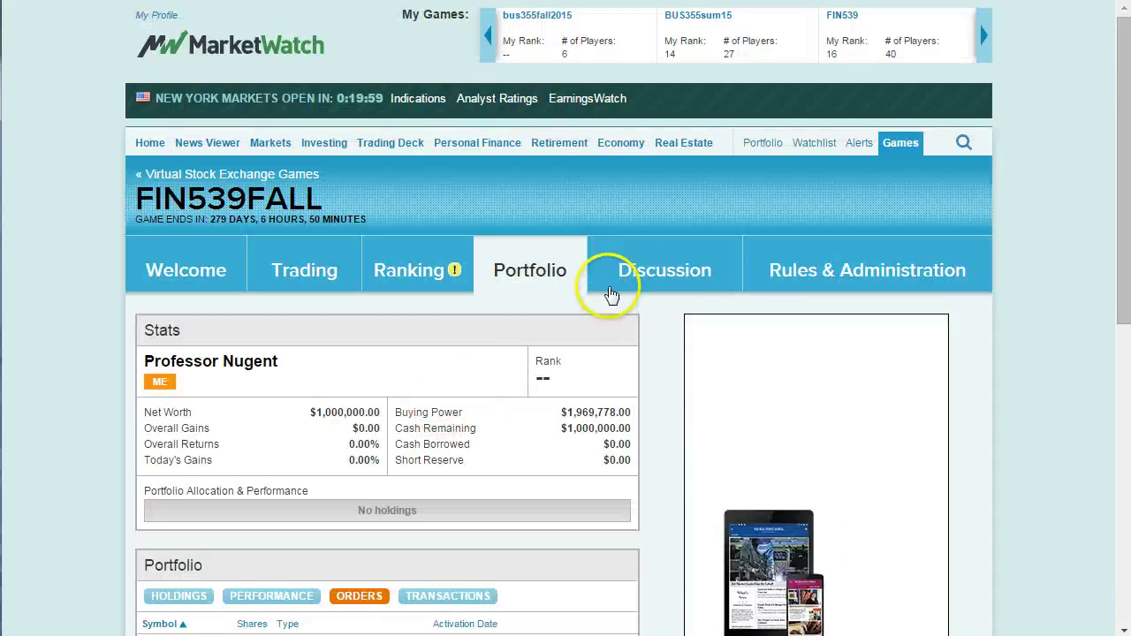
pyautogui.click(406, 279)
pyautogui.click(320, 270)
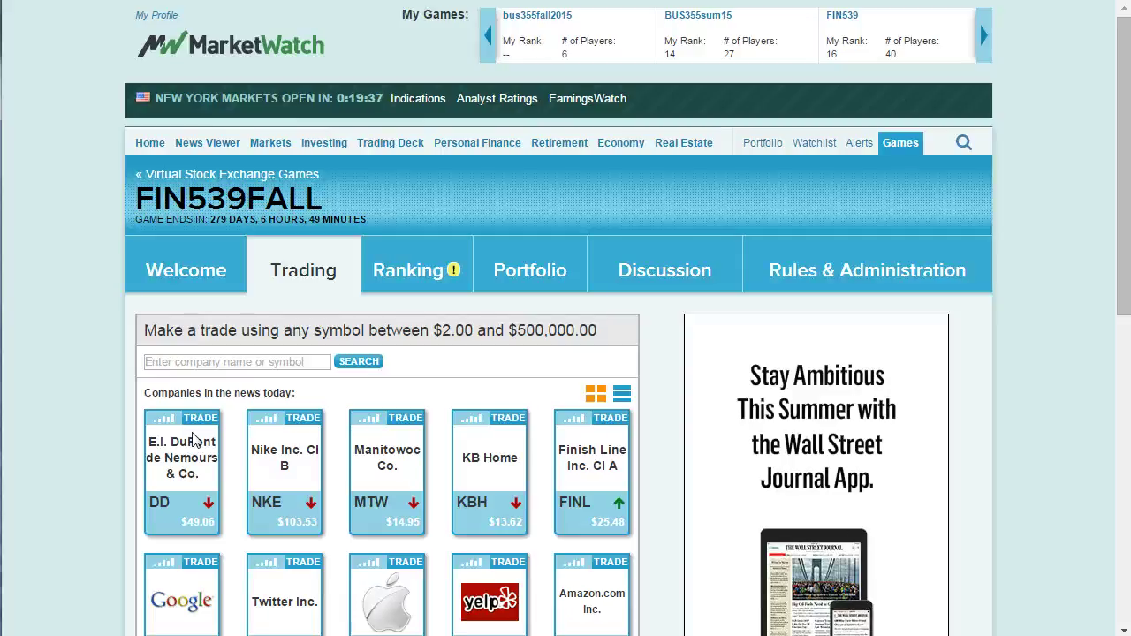
# Review the Welcome tab's About This Game and Stats panels for FIN539FALL.
pyautogui.click(227, 425)
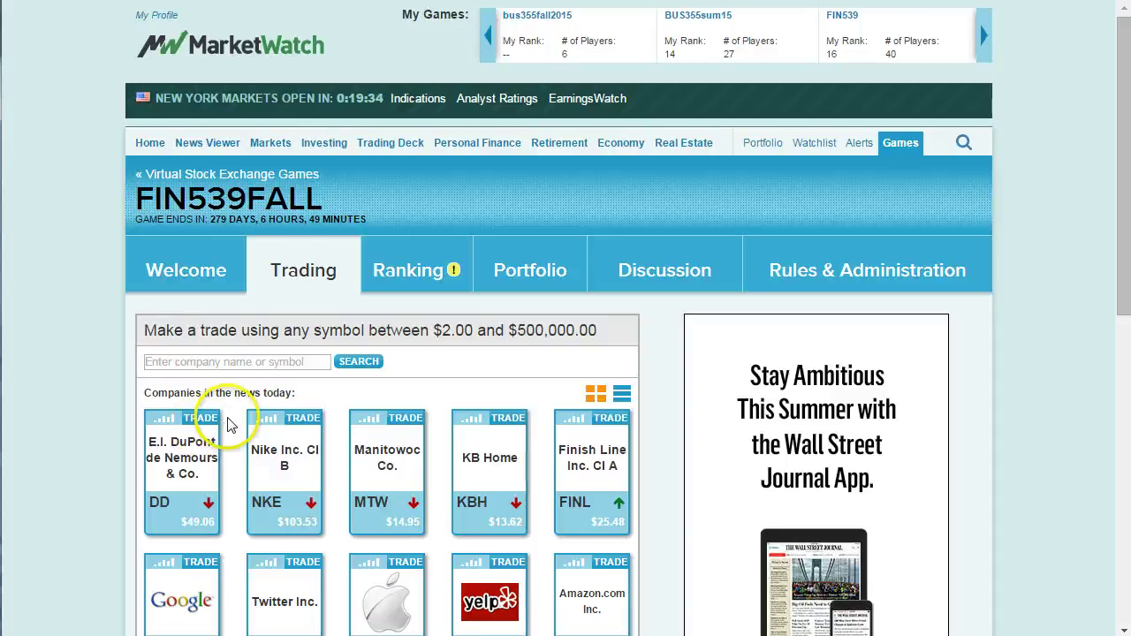
pyautogui.click(145, 269)
pyautogui.scroll(-1, 263, 387)
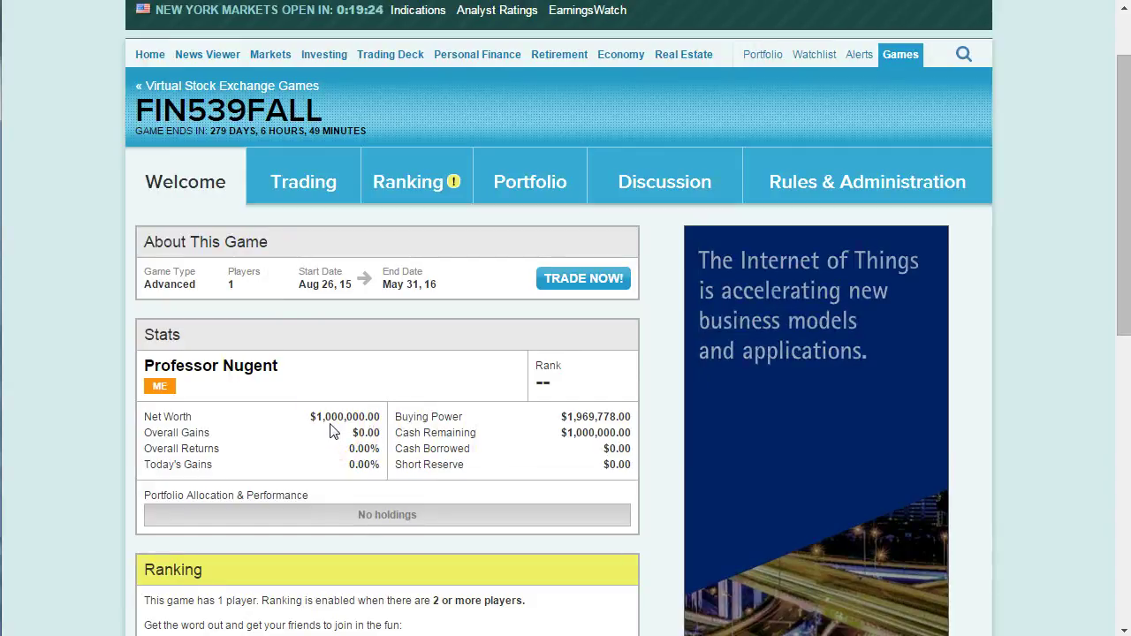
pyautogui.click(427, 423)
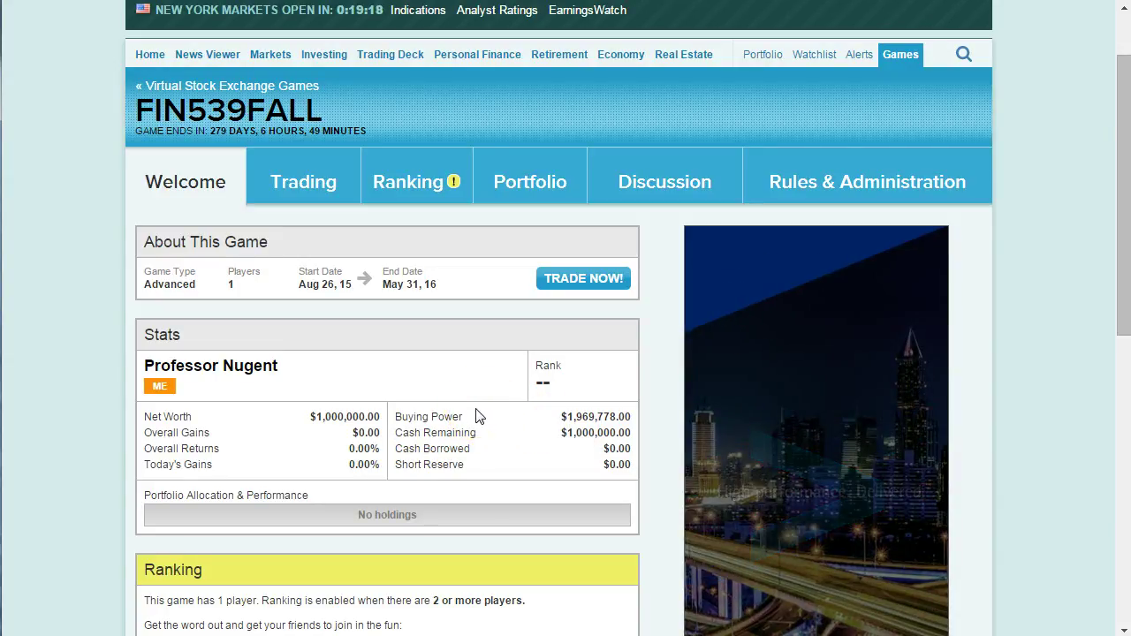
pyautogui.click(425, 415)
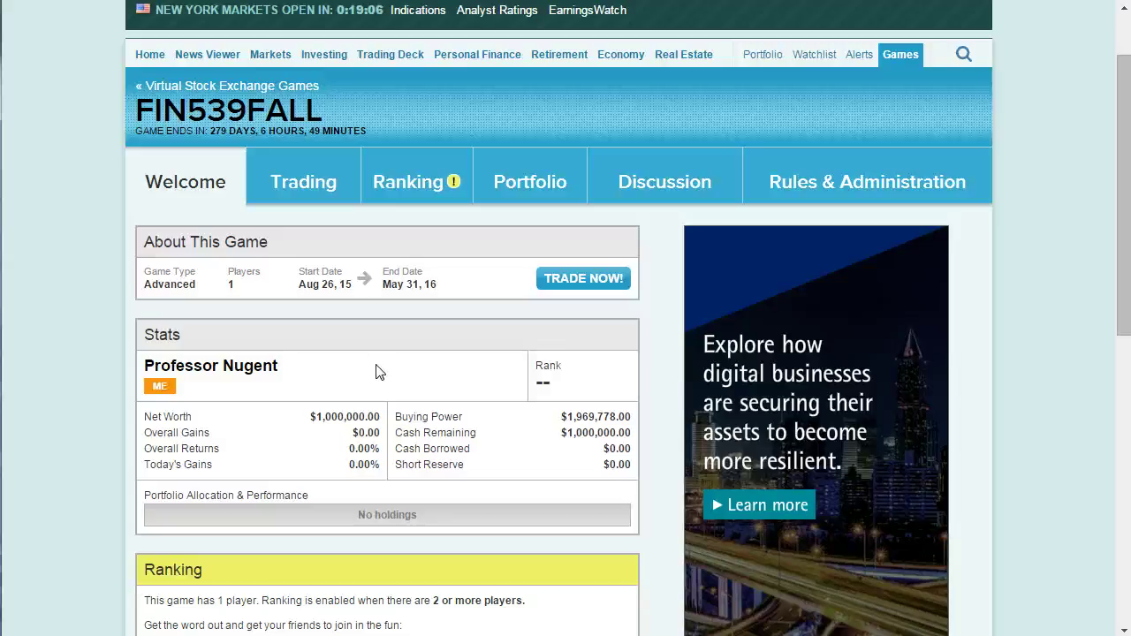
pyautogui.click(372, 371)
pyautogui.scroll(2, 330, 305)
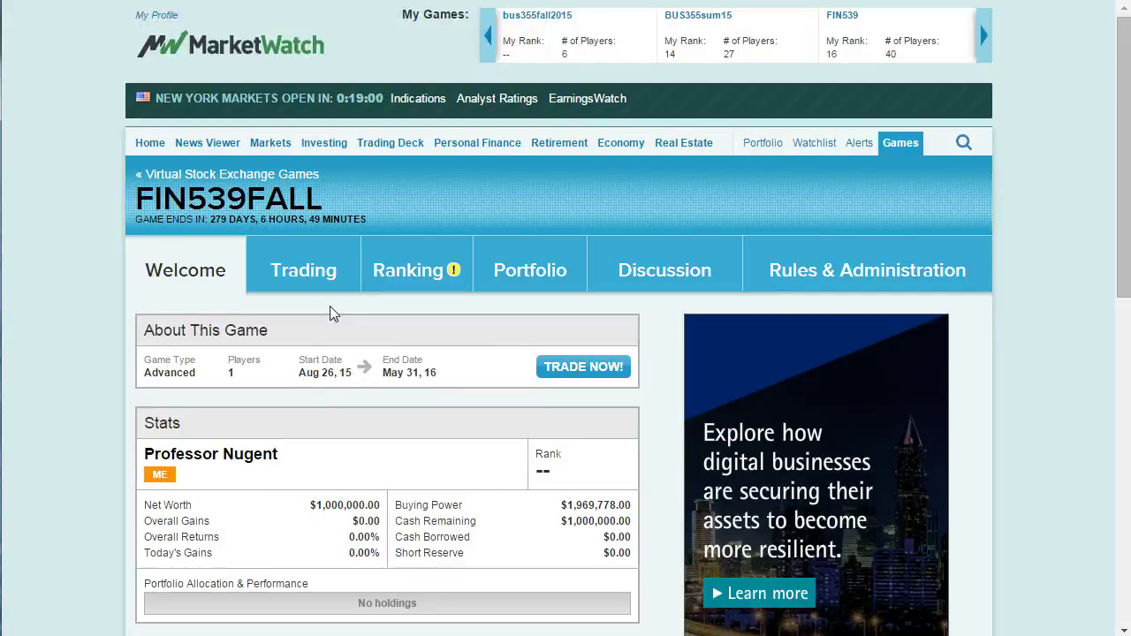
# Return to the FIN539FALL Trading page listing today's companies in the news.
pyautogui.click(309, 273)
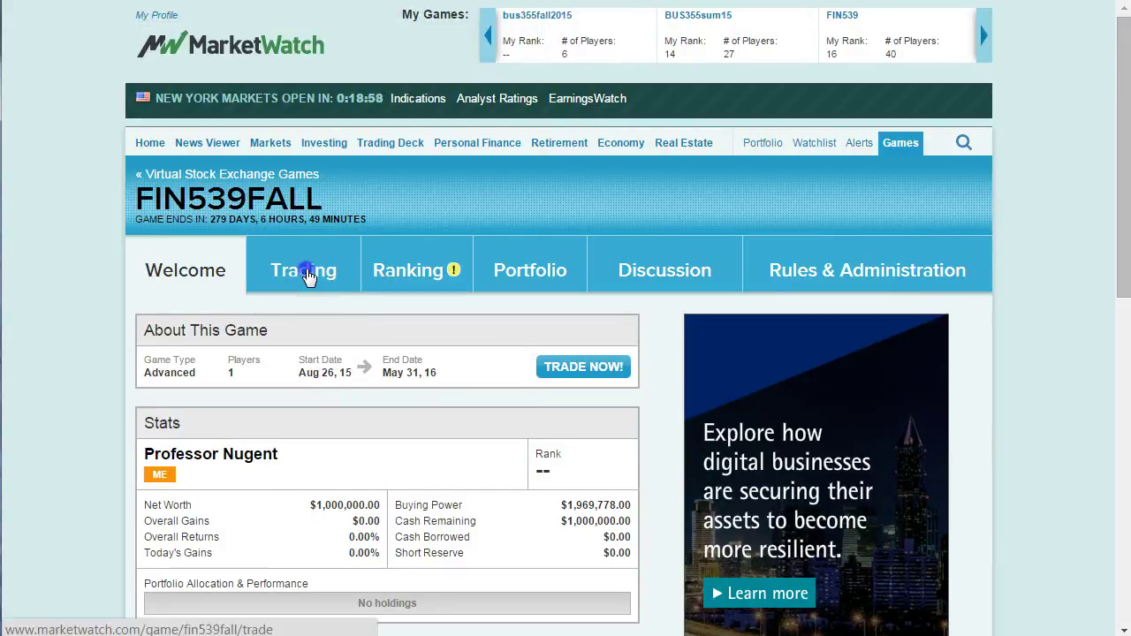
pyautogui.click(346, 395)
pyautogui.scroll(-2, 346, 396)
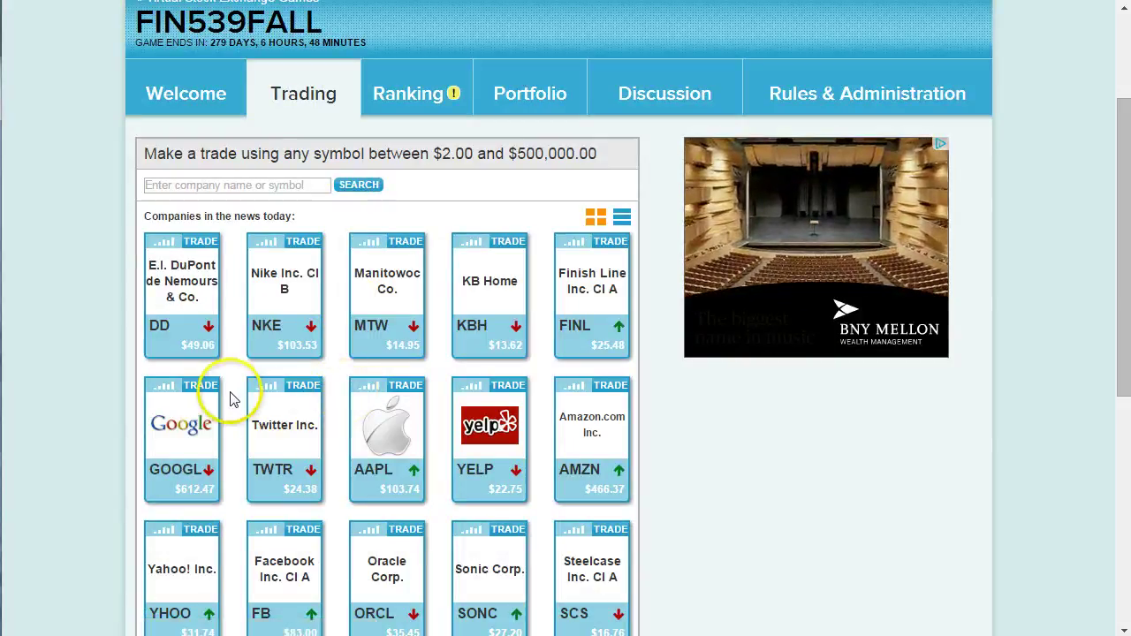
# Submit a buy order for 1 share of Google Inc. Cl A.
pyautogui.click(194, 386)
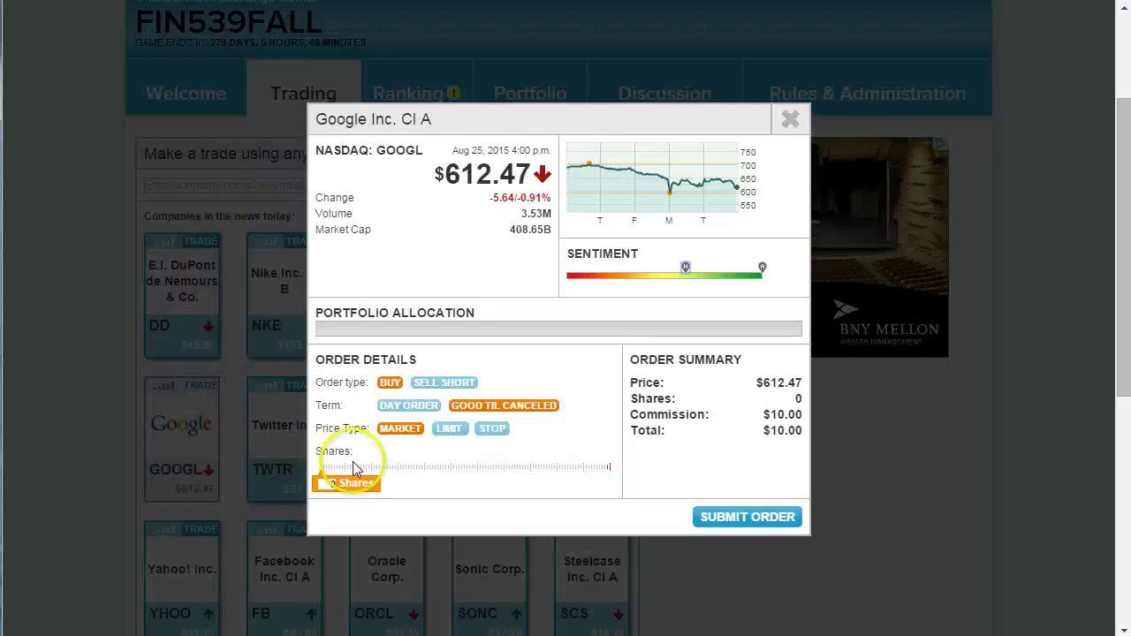
pyautogui.click(323, 484)
pyautogui.write('1')
pyautogui.click(727, 518)
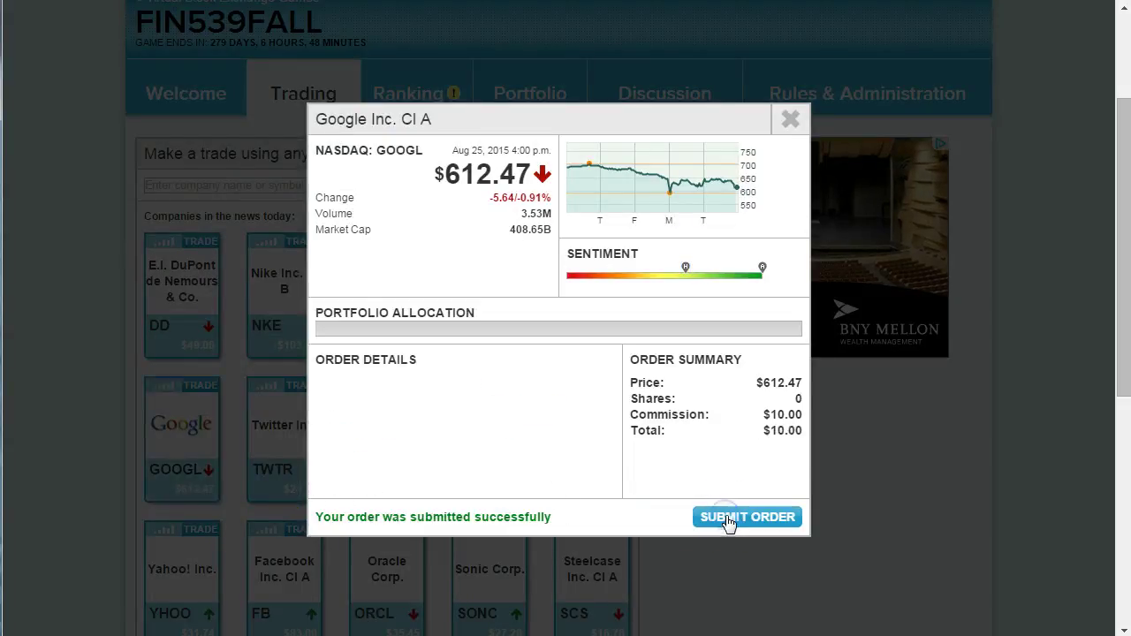
pyautogui.click(791, 120)
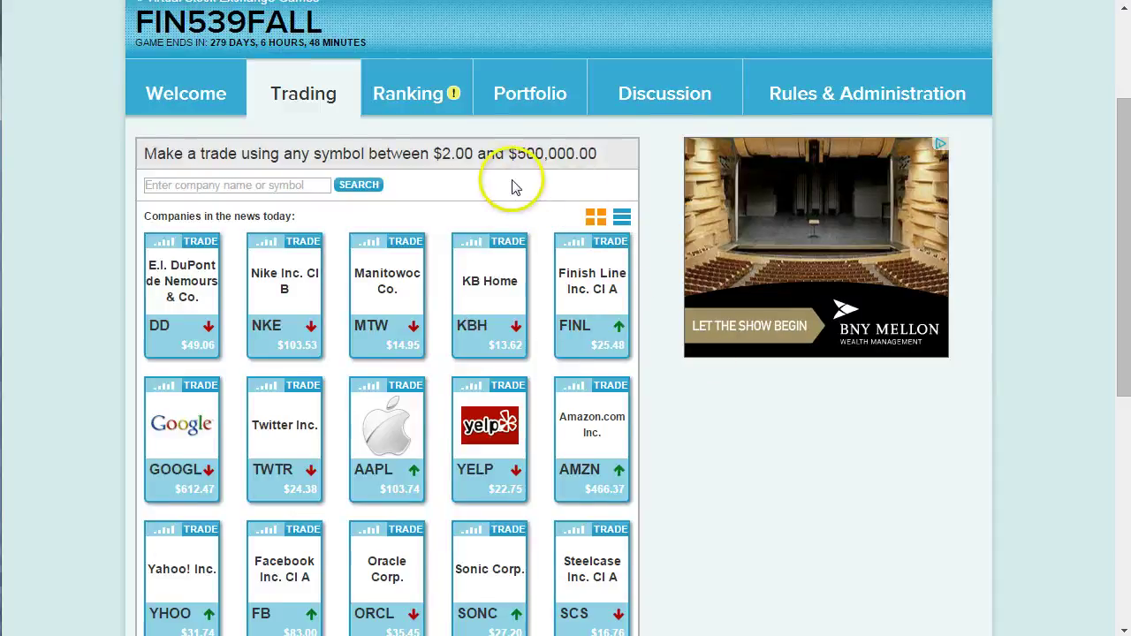
pyautogui.scroll(3, 517, 188)
# Open the earlier FIN539 game from the games list and view its Ranking page.
pyautogui.click(896, 142)
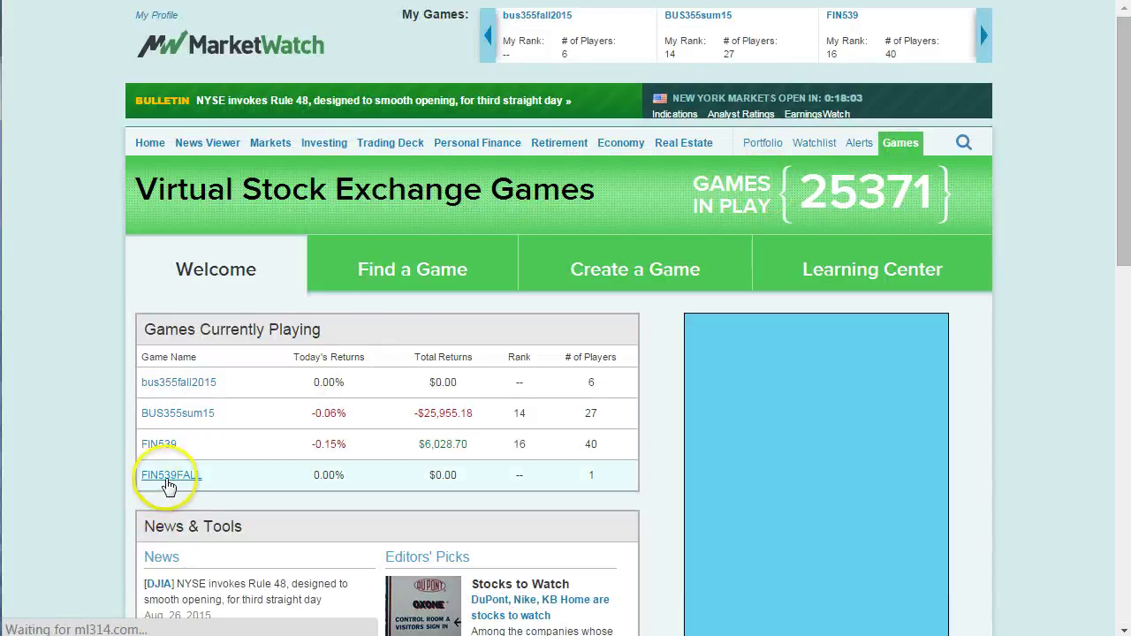
pyautogui.click(160, 447)
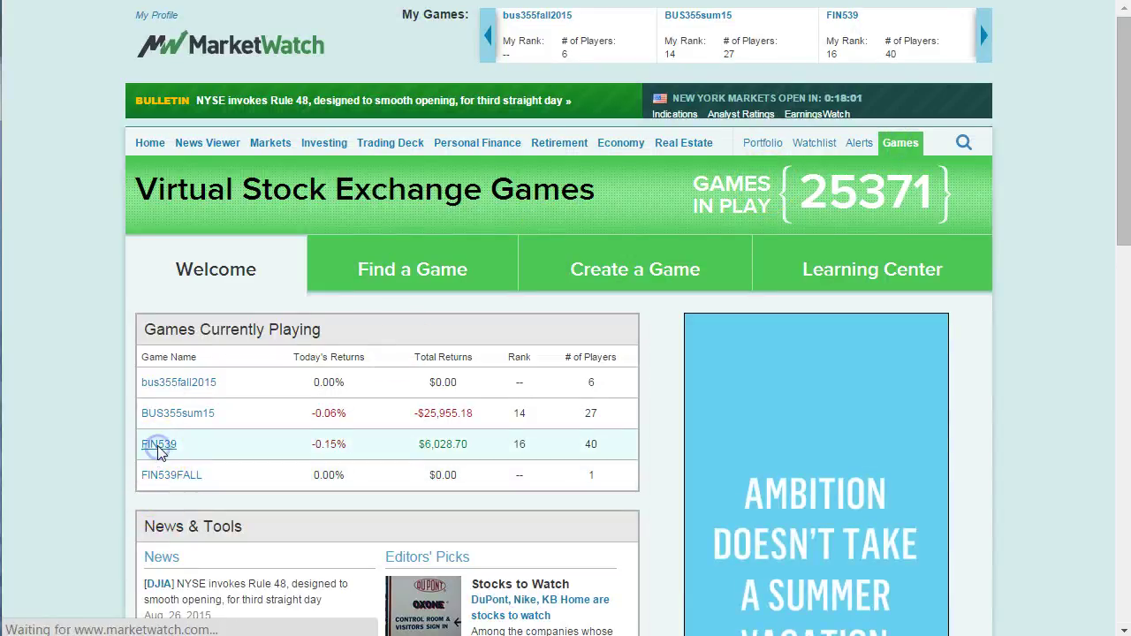
pyautogui.scroll(-1, 86, 370)
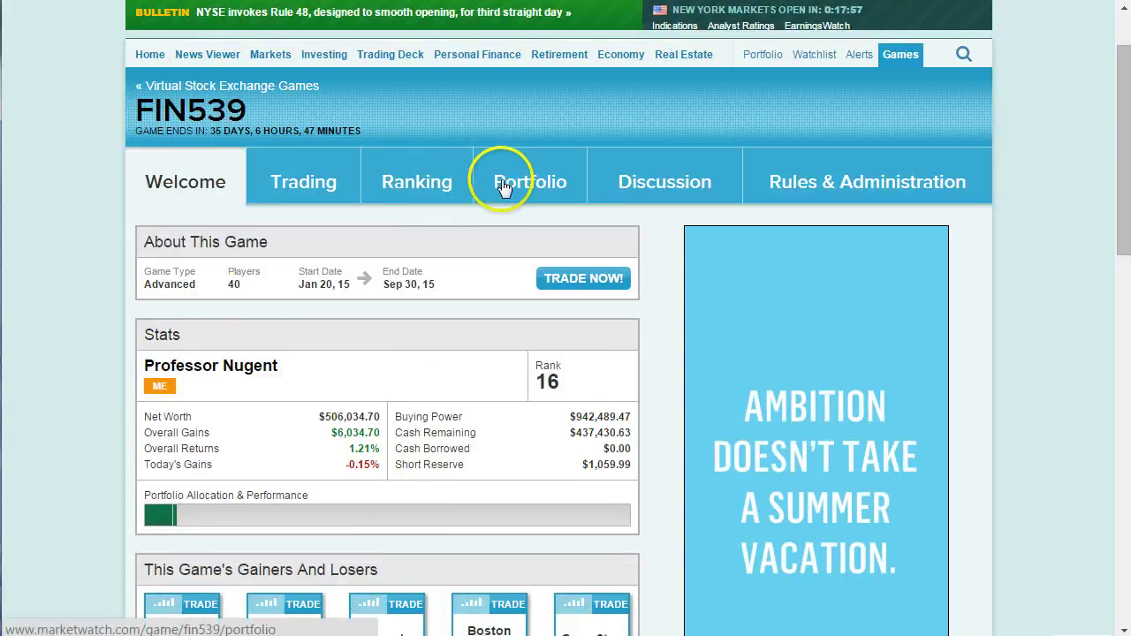
pyautogui.click(428, 187)
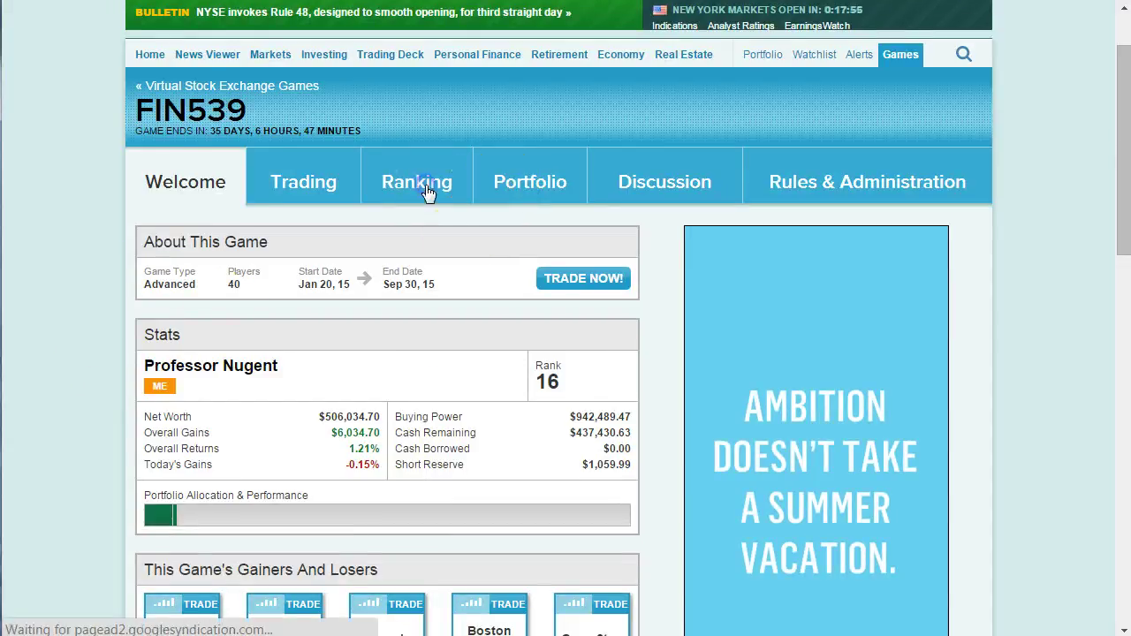
# Review all 40 ranked players, top net worth $4,578,072.68 after 619 trades.
pyautogui.scroll(-1, 451, 375)
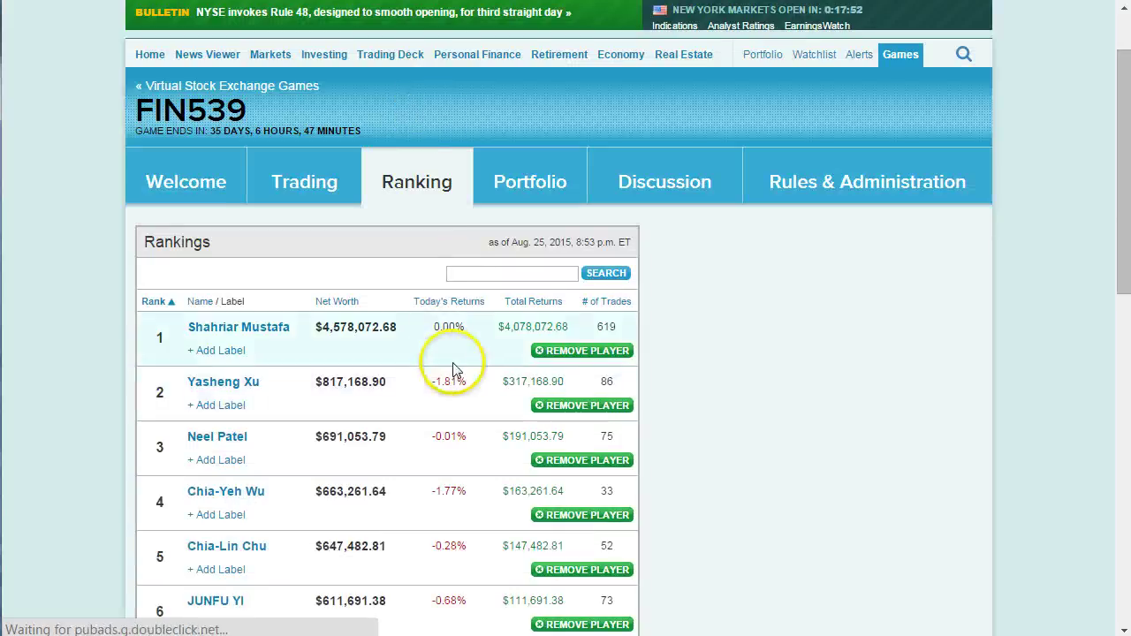
pyautogui.scroll(-1, 501, 344)
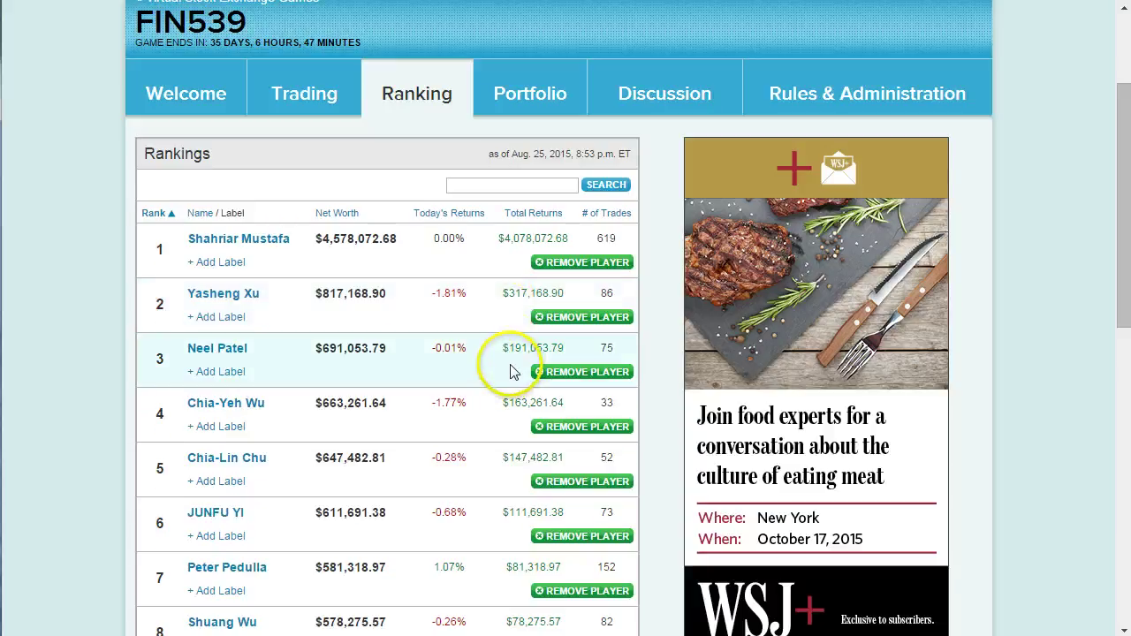
pyautogui.scroll(-1, 512, 372)
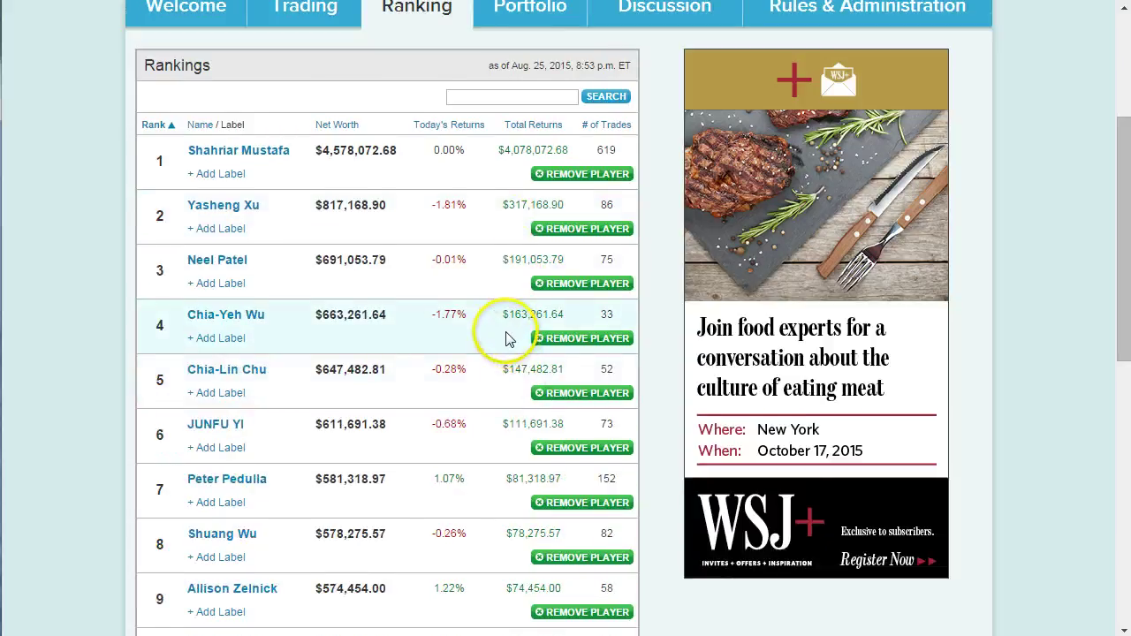
pyautogui.scroll(-1, 506, 336)
pyautogui.scroll(-1, 495, 368)
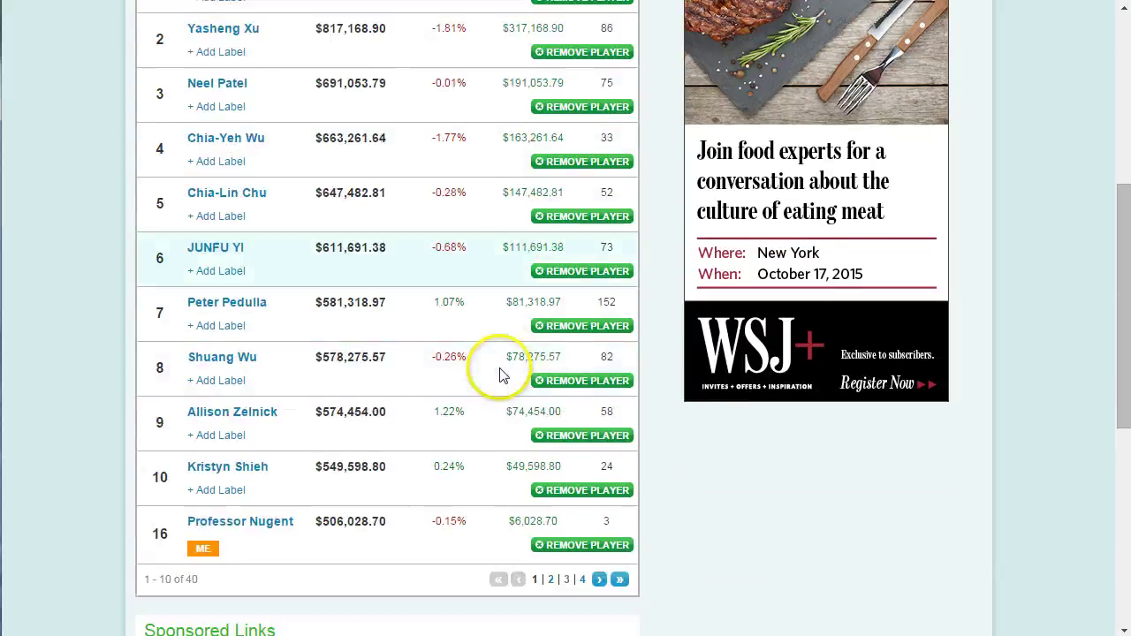
pyautogui.scroll(1, 535, 198)
pyautogui.scroll(-1, 525, 214)
pyautogui.scroll(2, 522, 230)
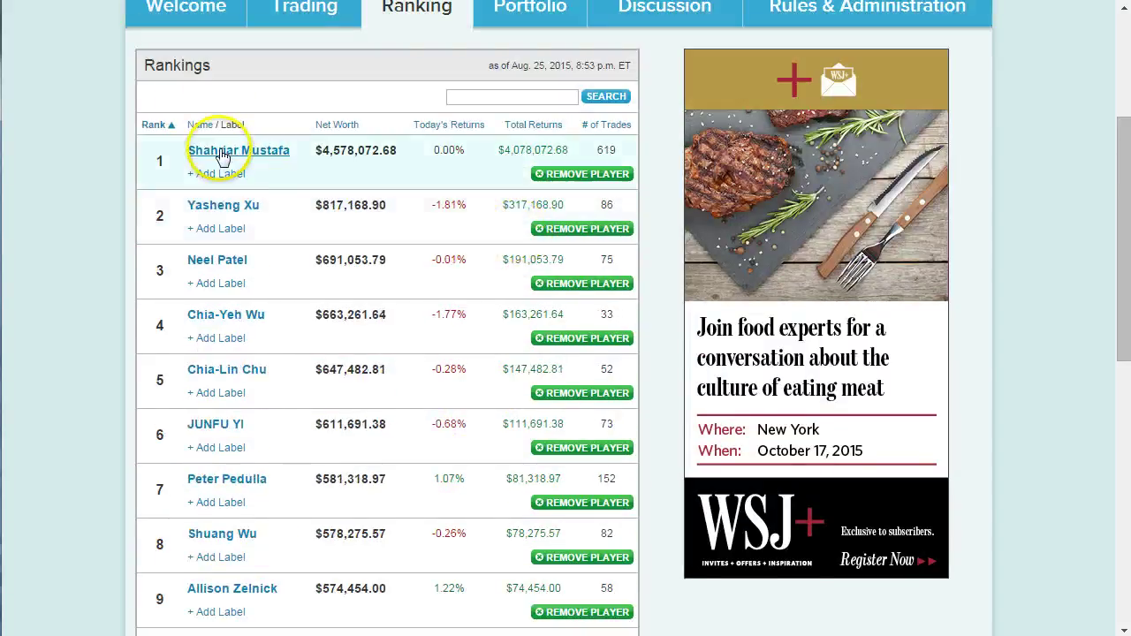
pyautogui.scroll(2, 305, 232)
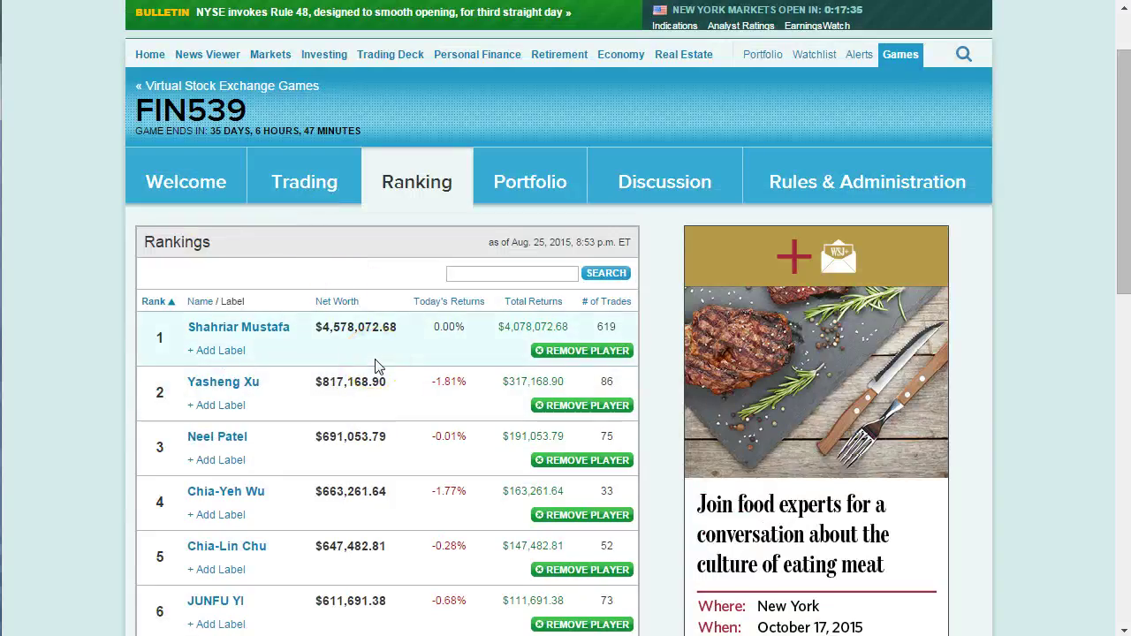
pyautogui.click(386, 380)
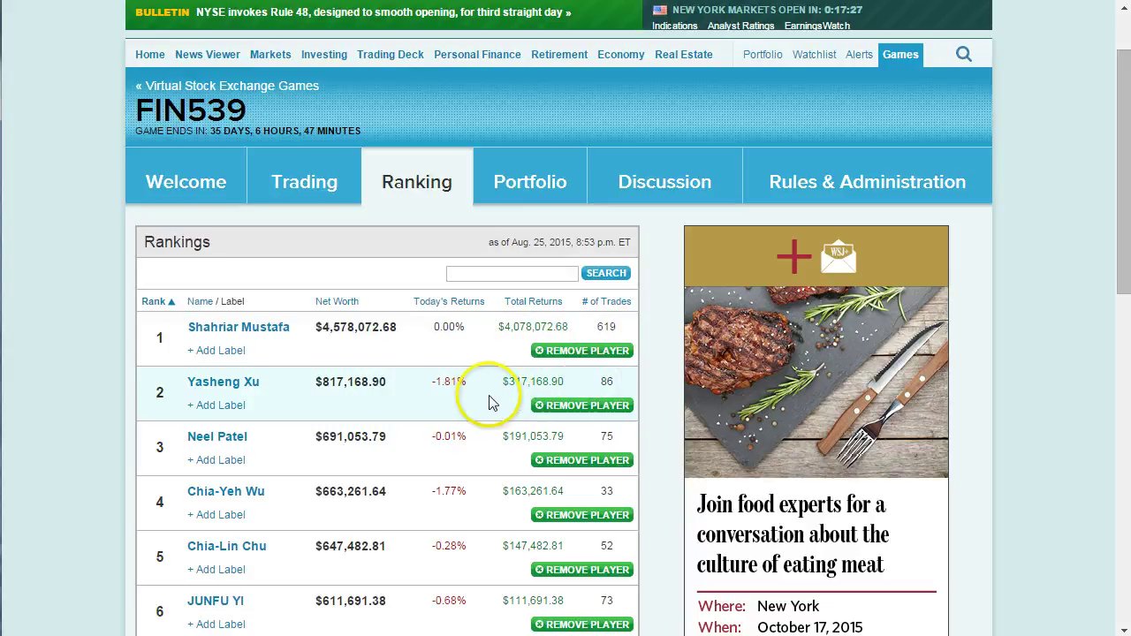
pyautogui.scroll(-5, 479, 404)
pyautogui.scroll(4, 457, 408)
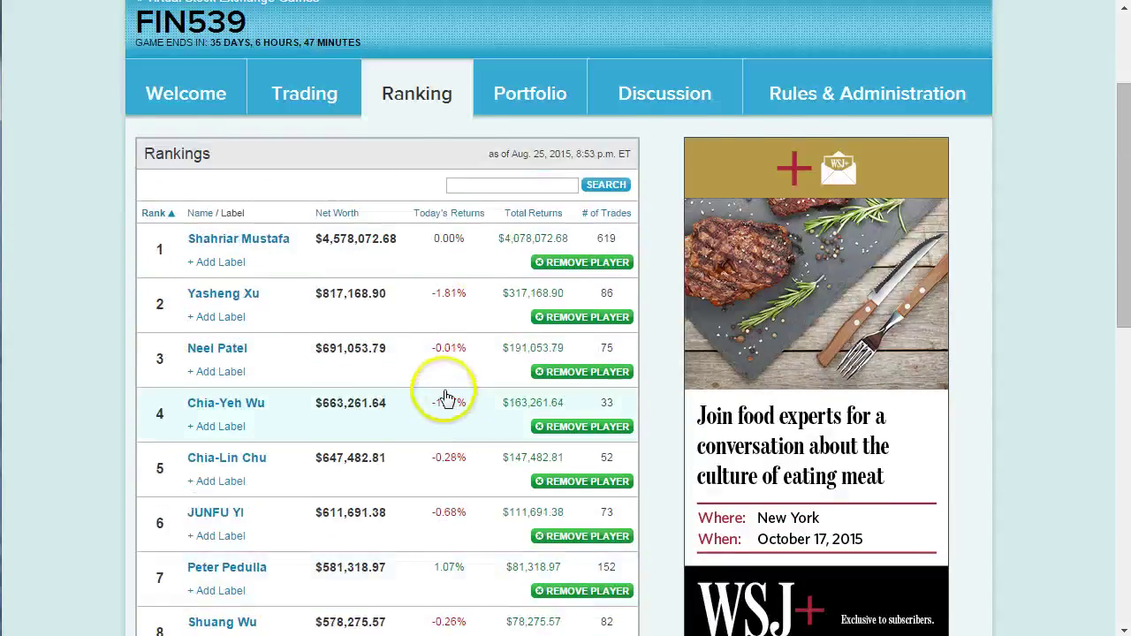
pyautogui.scroll(2, 447, 402)
# Review your FIN539 portfolio: rank 16, $506,034.70 net worth, holdings GOOG, NKE and short T.
pyautogui.click(519, 270)
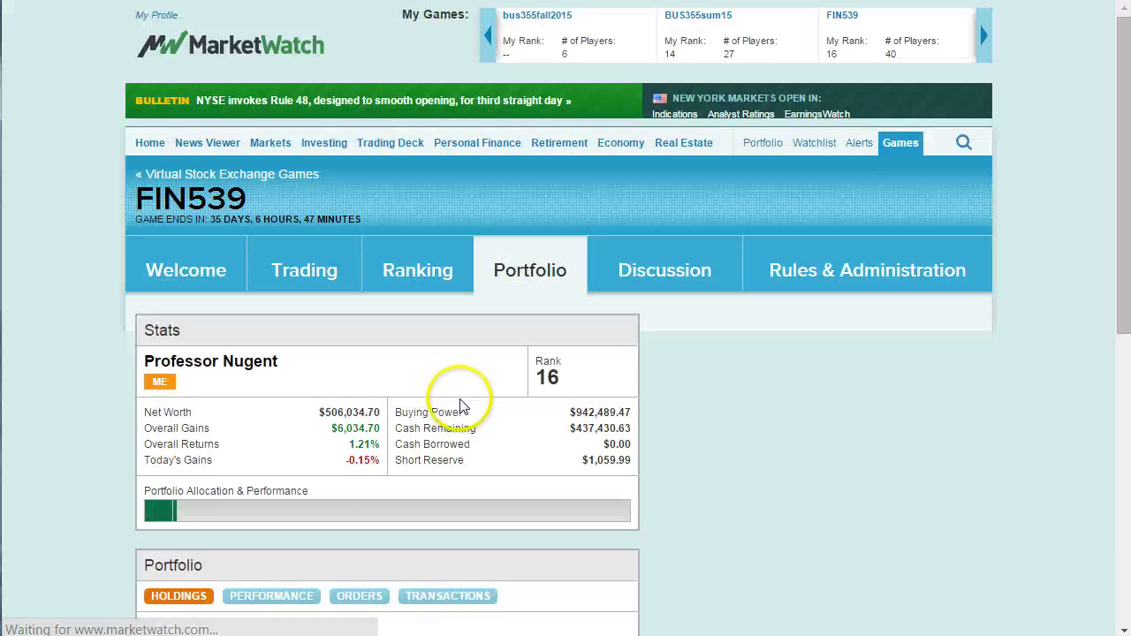
pyautogui.scroll(-4, 460, 408)
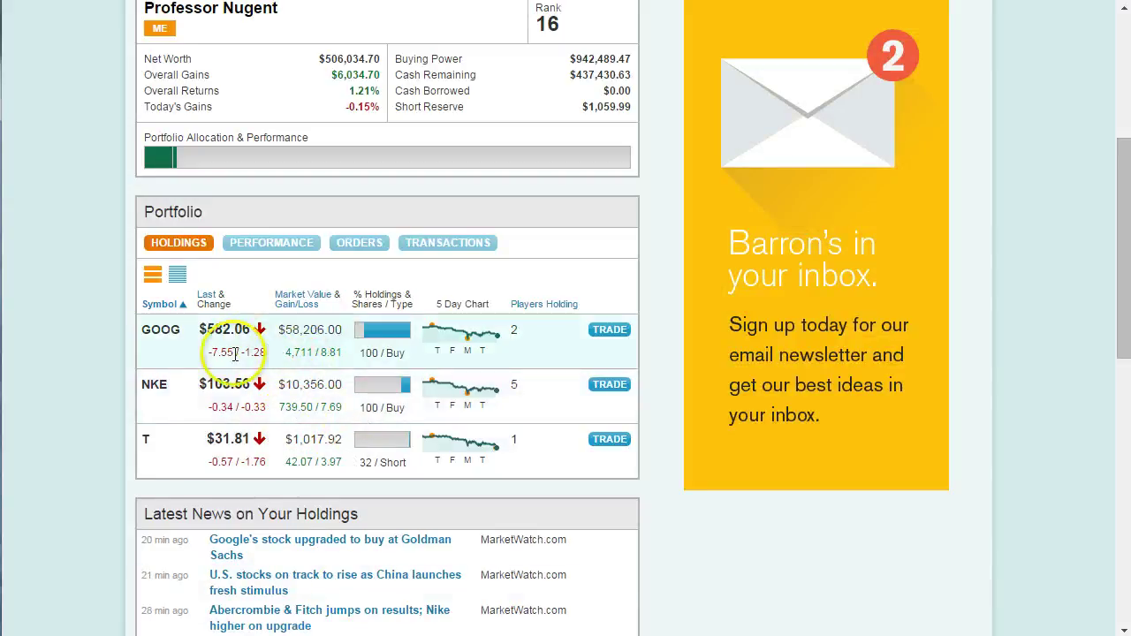
pyautogui.scroll(1, 244, 424)
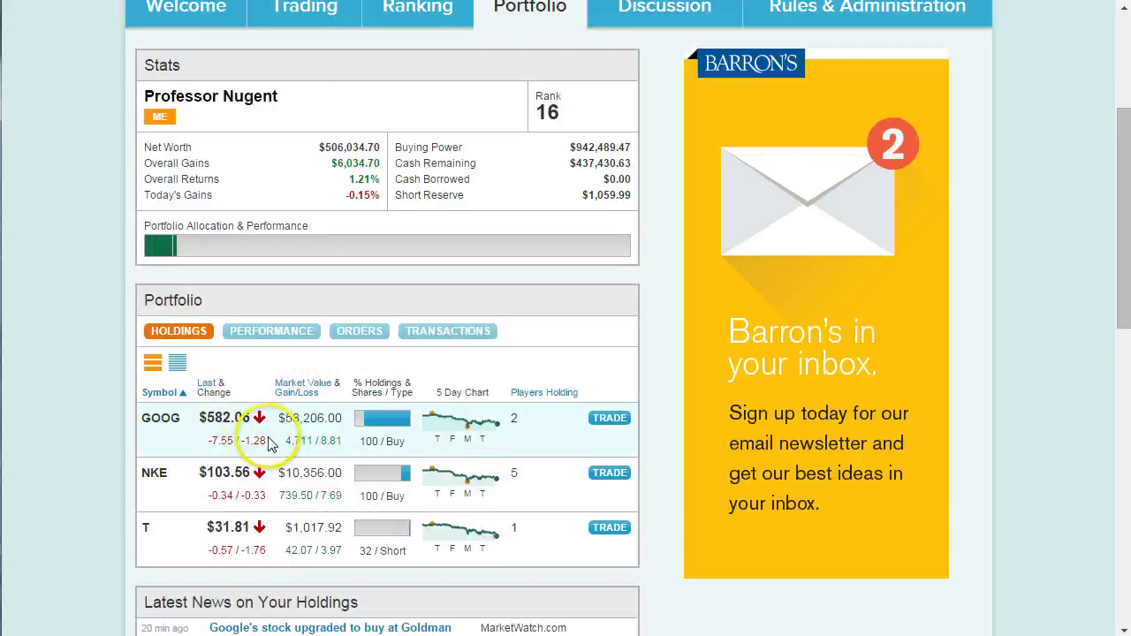
pyautogui.scroll(3, 248, 433)
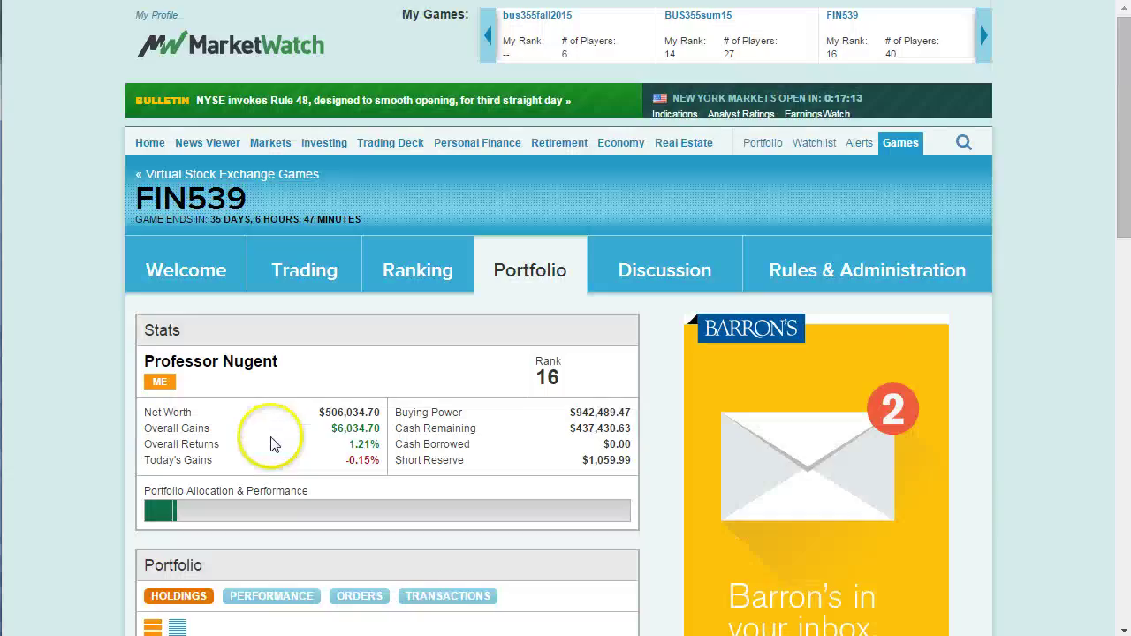
# Review the rank-2 player's holdings: BABA, DWTI, GM, GOOGL, PFE, short UWTI, YNDX.
pyautogui.click(404, 276)
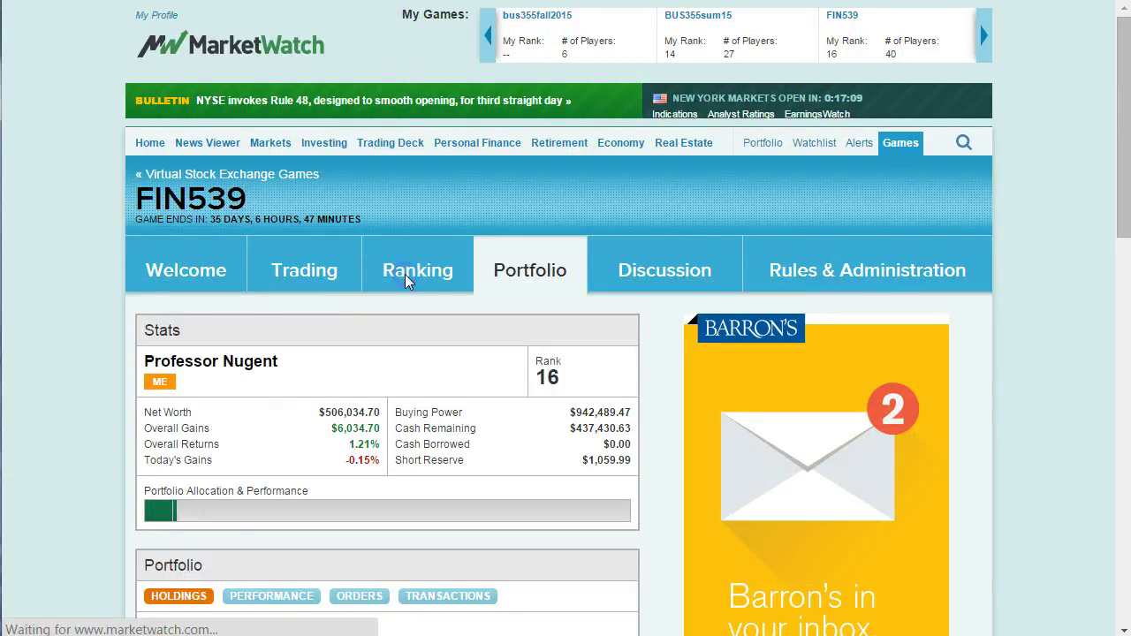
pyautogui.scroll(-1, 408, 354)
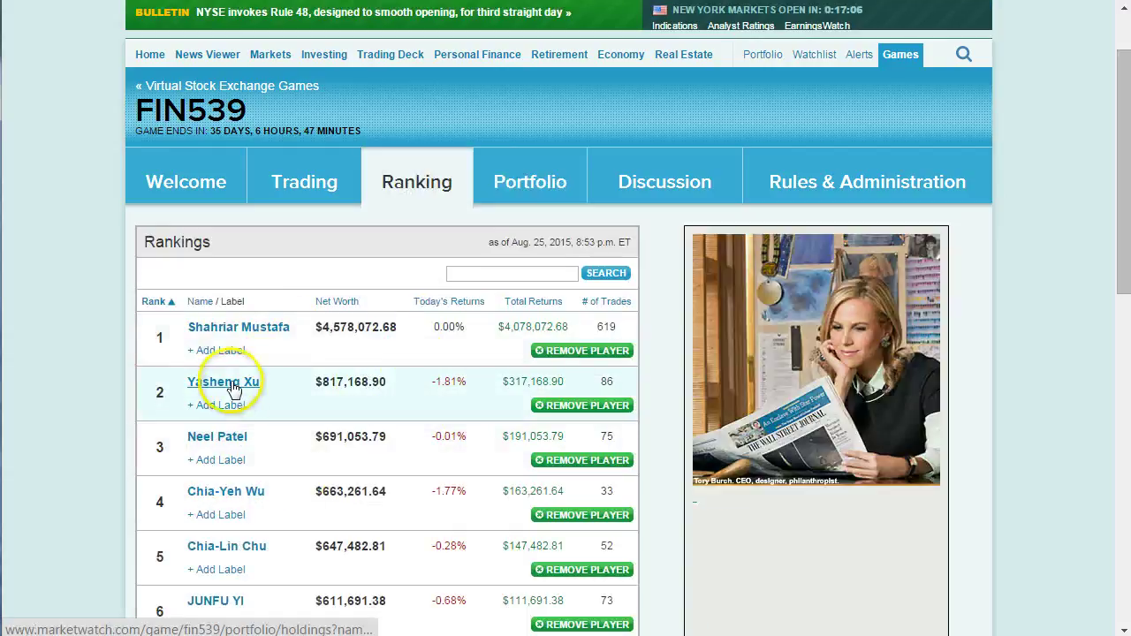
pyautogui.click(233, 390)
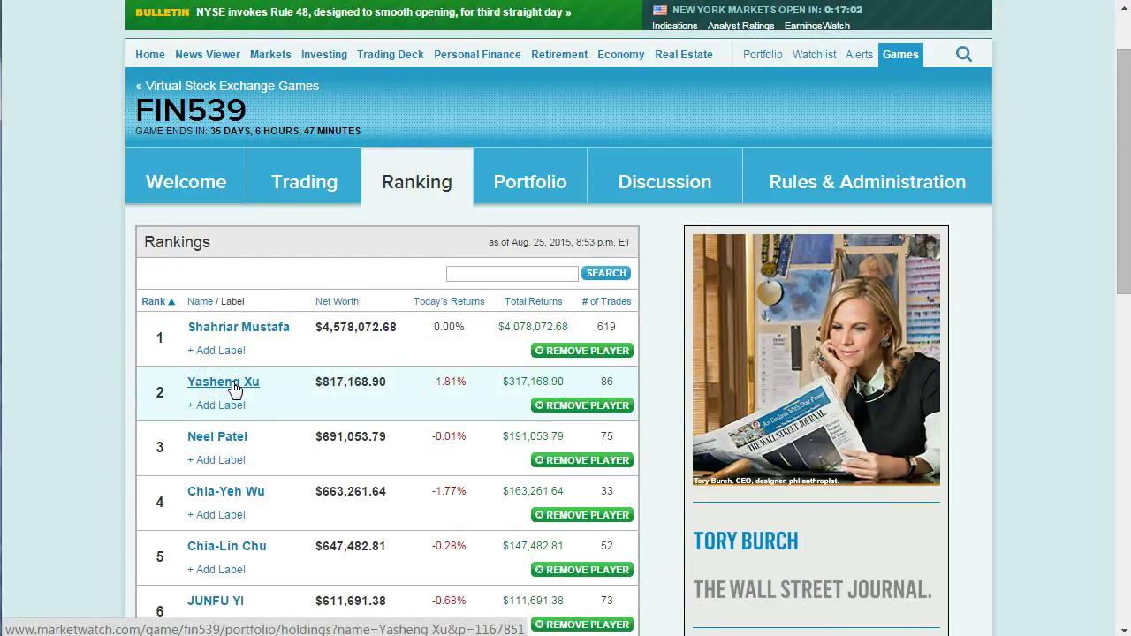
pyautogui.click(227, 381)
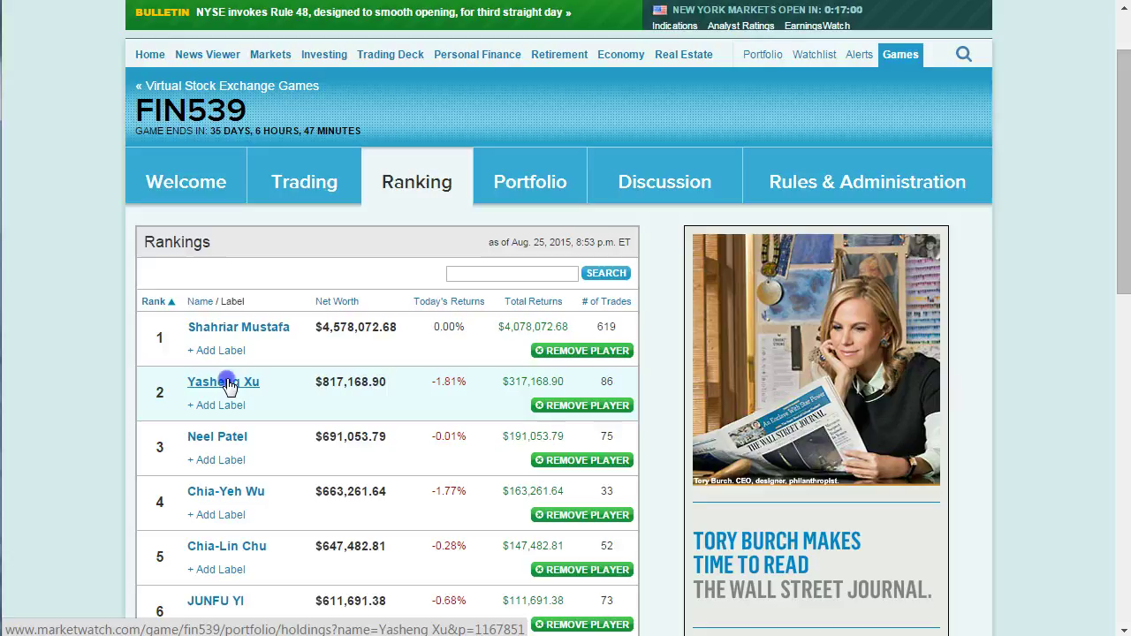
pyautogui.scroll(-2, 235, 386)
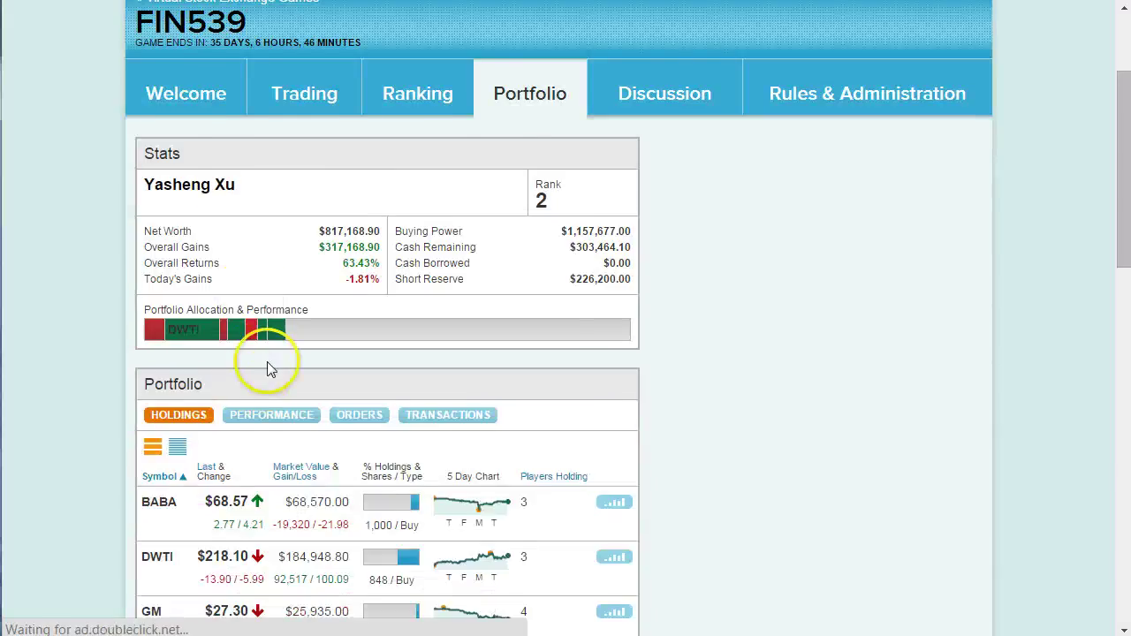
pyautogui.scroll(-3, 340, 372)
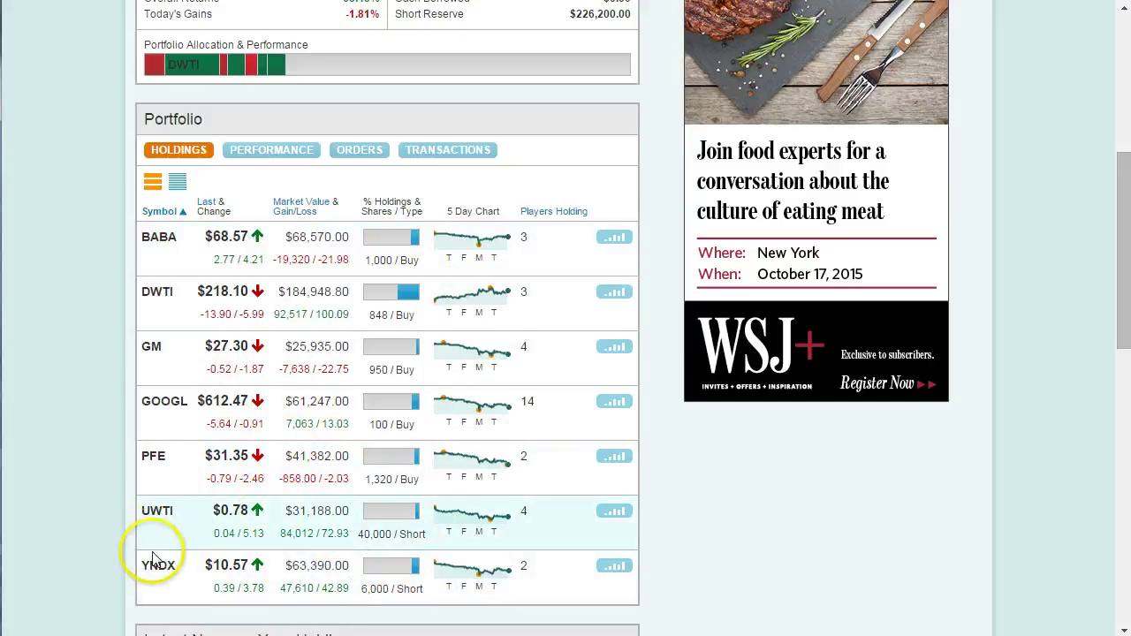
pyautogui.scroll(-1, 159, 558)
pyautogui.click(212, 496)
pyautogui.scroll(1, 217, 486)
pyautogui.scroll(4, 217, 486)
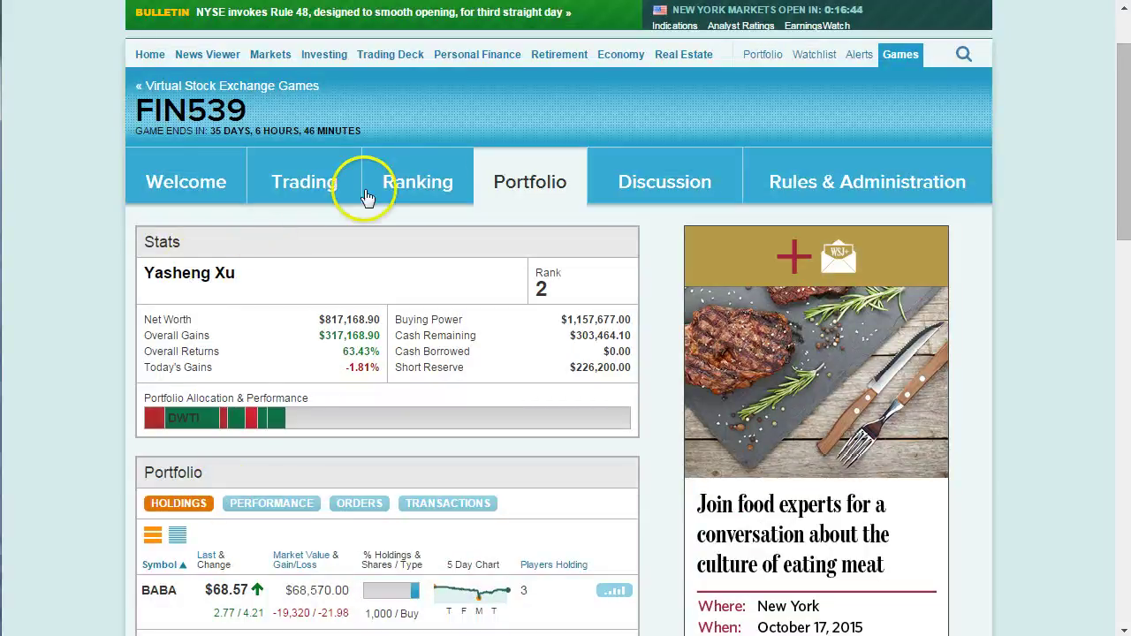
# Reopen the FIN539FALL Welcome page ($1,000,000.00 net worth, no holdings), then switch to Blackboard.
pyautogui.click(895, 60)
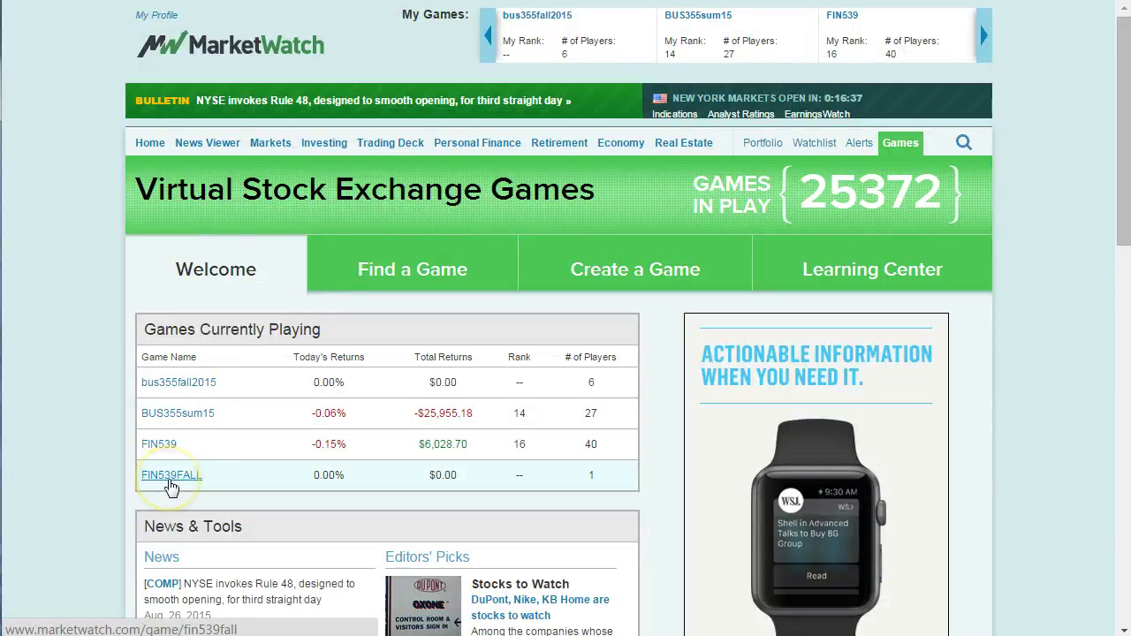
pyautogui.click(171, 477)
pyautogui.scroll(-2, 204, 423)
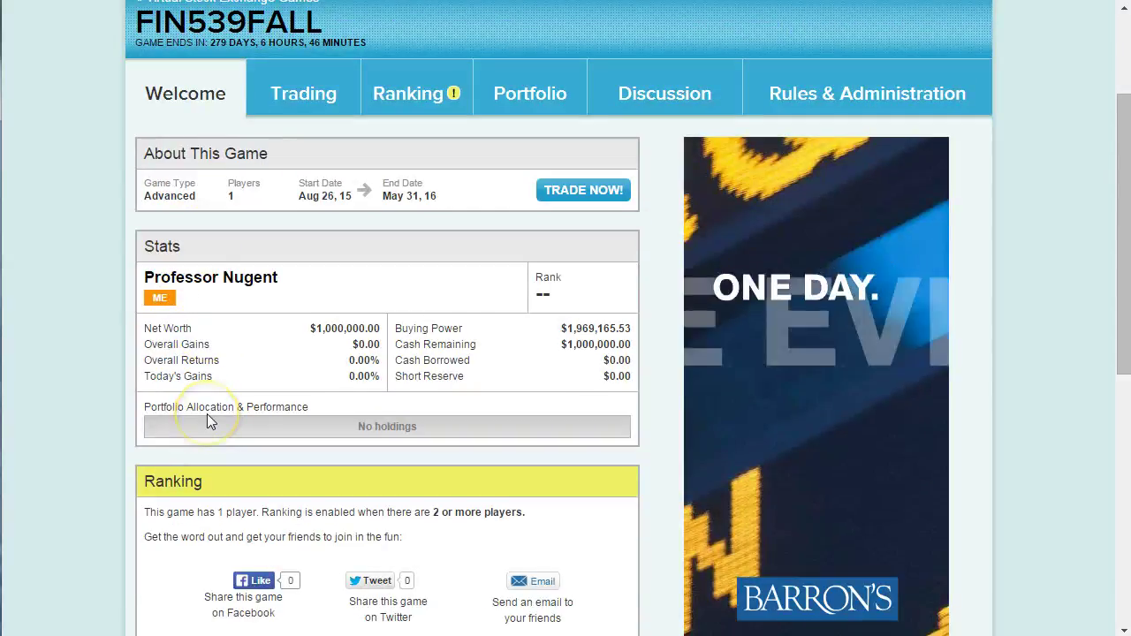
pyautogui.scroll(2, 267, 224)
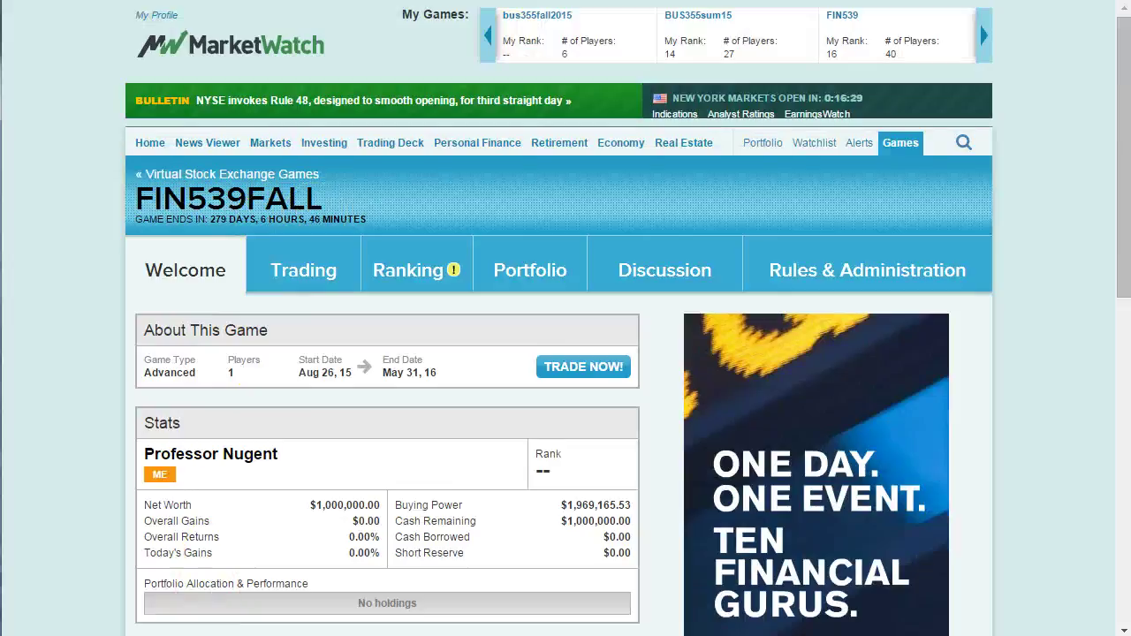
pyautogui.hotkey('ctrl', 'Tab')
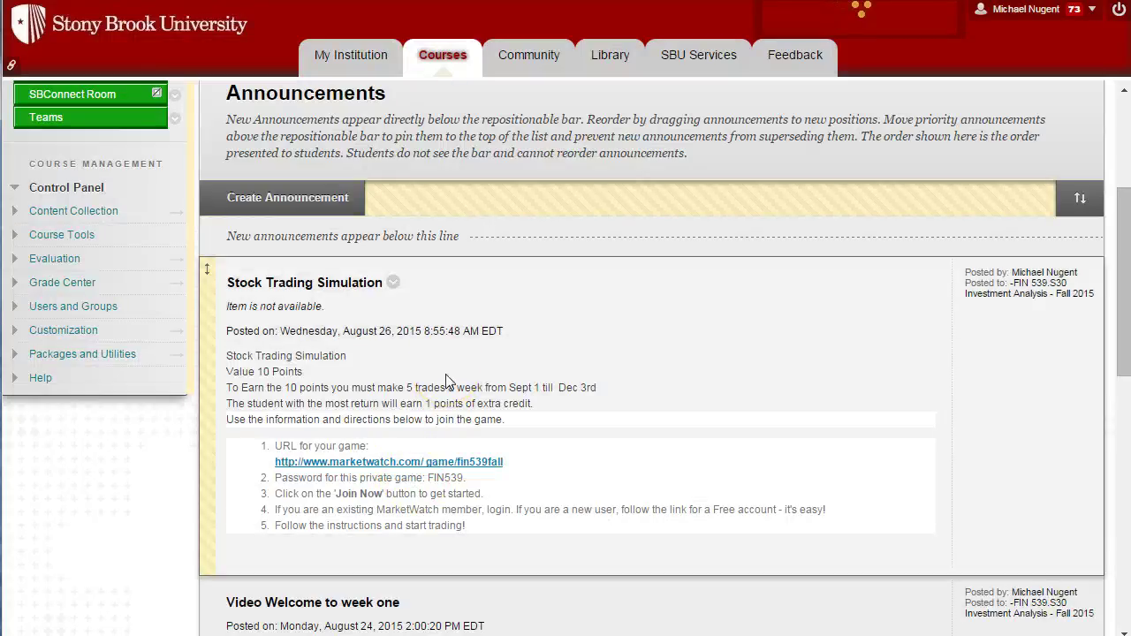